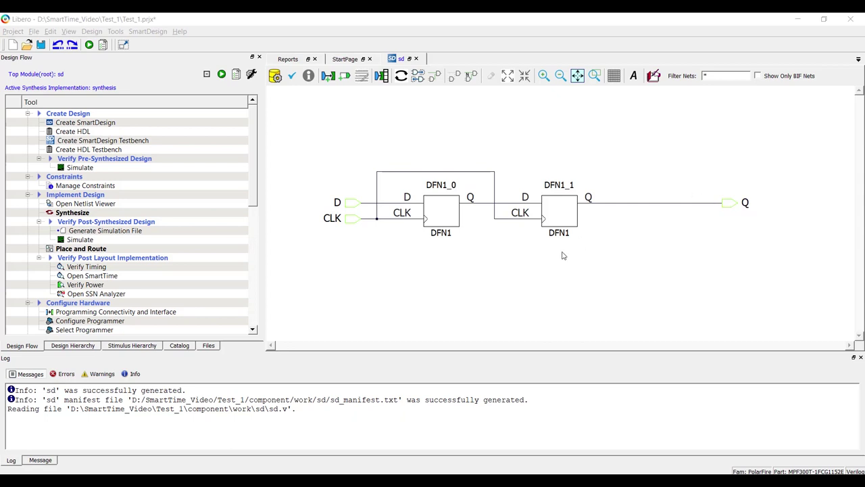
Run Synthesize on the design, then open the Constraint Manager on its I/O Attributes page.
double_click(73, 212)
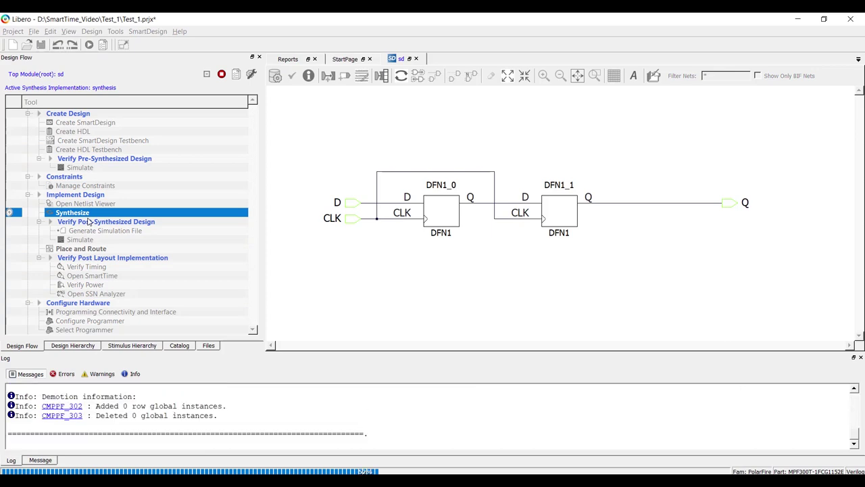
double_click(105, 185)
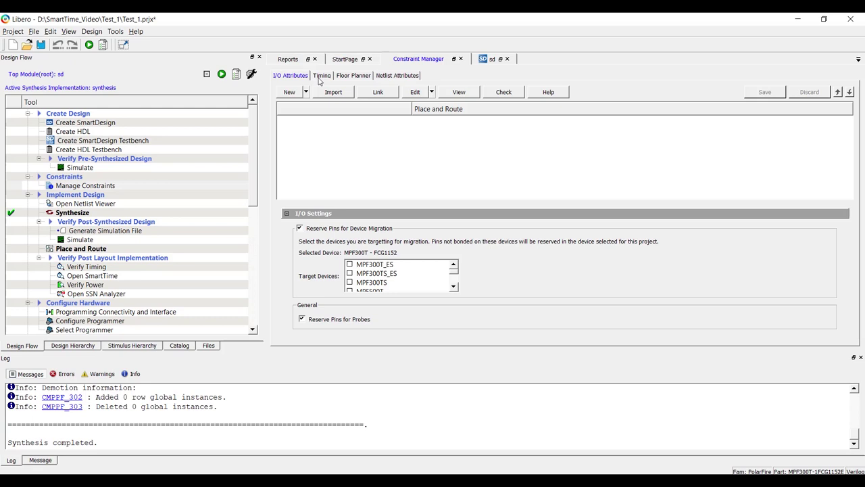
Create a new, empty timing constraint file named user_1.sdc and open it in the editor.
left_click(321, 77)
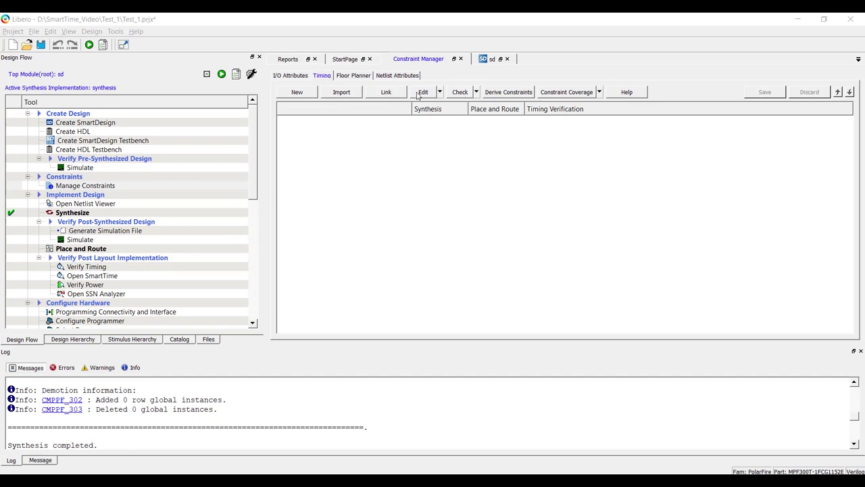
left_click(309, 96)
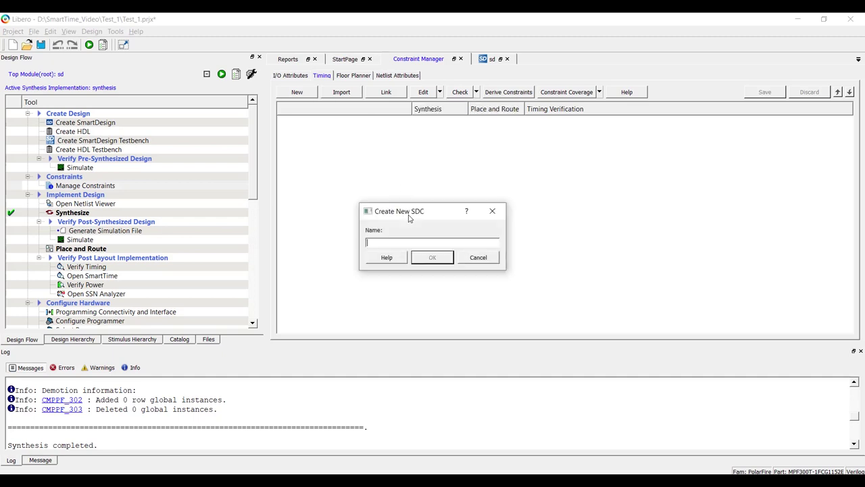
type("user_1")
key("Return")
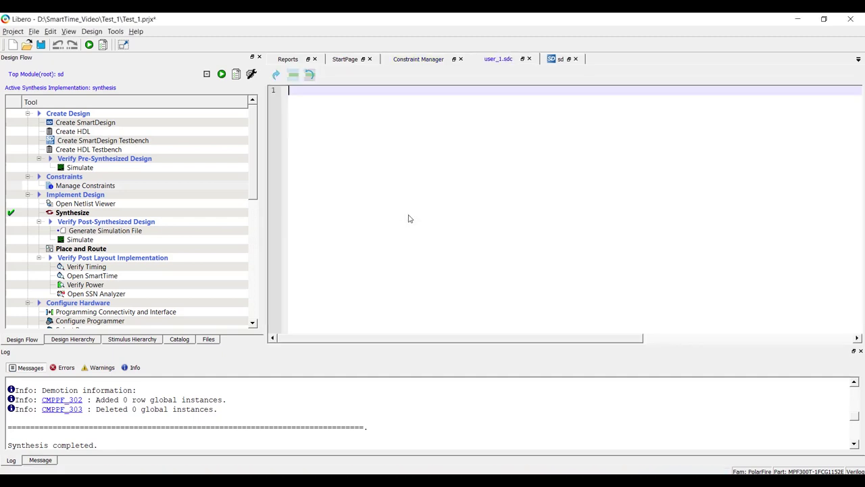
left_click(424, 64)
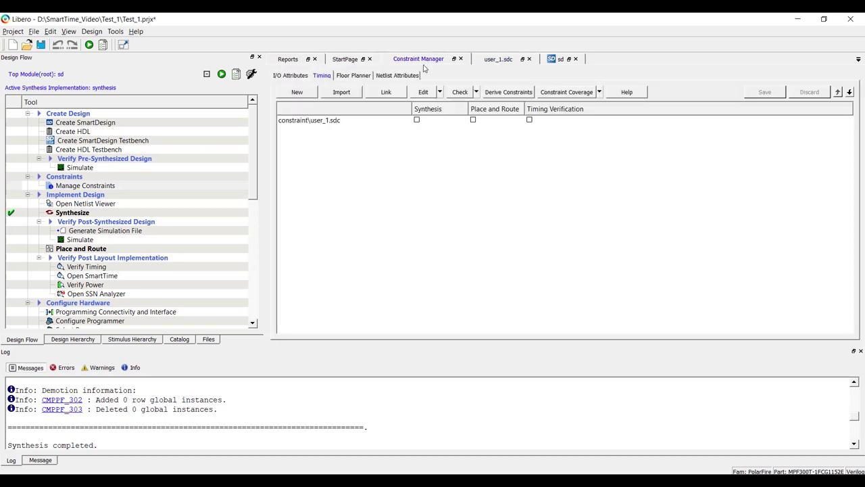
left_click(482, 60)
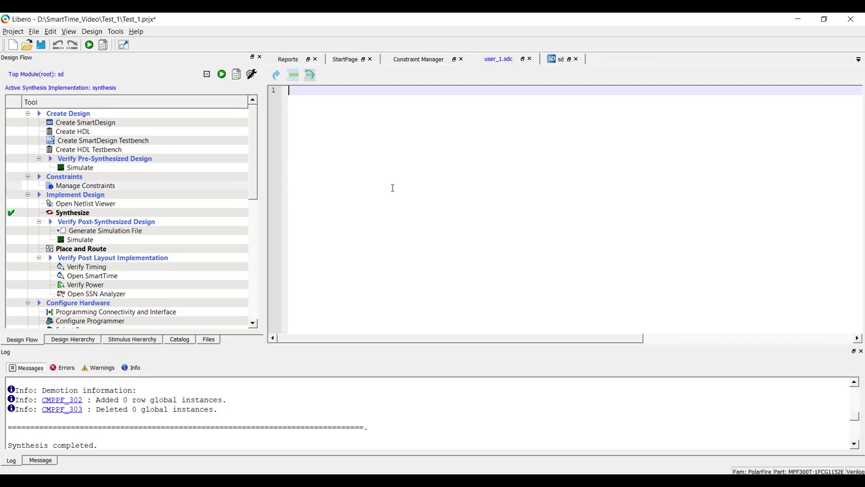
Write clock CLK (period 10), D input delay 1, Q output delay 0.2, and a setup-only multicycle path of 2.
left_click(295, 90)
type("create")
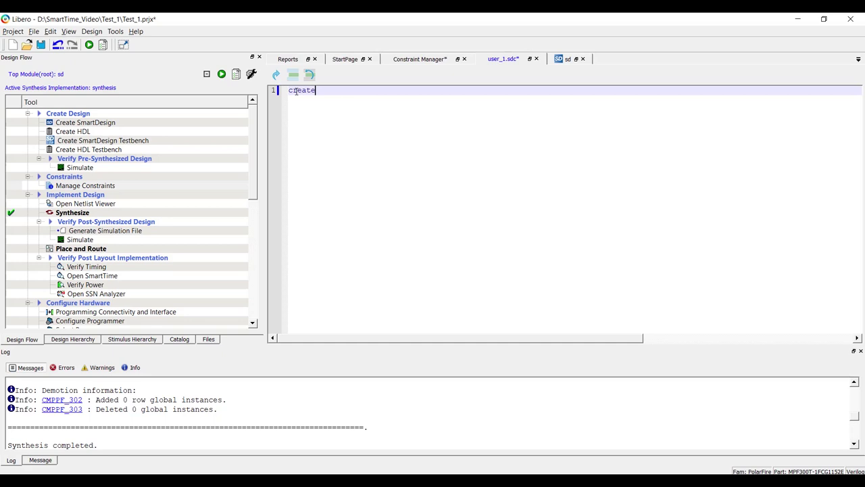
type("_clock -name CLK -period 10 -waveform {0 5} [get_ports {CLK}]")
key("Return")
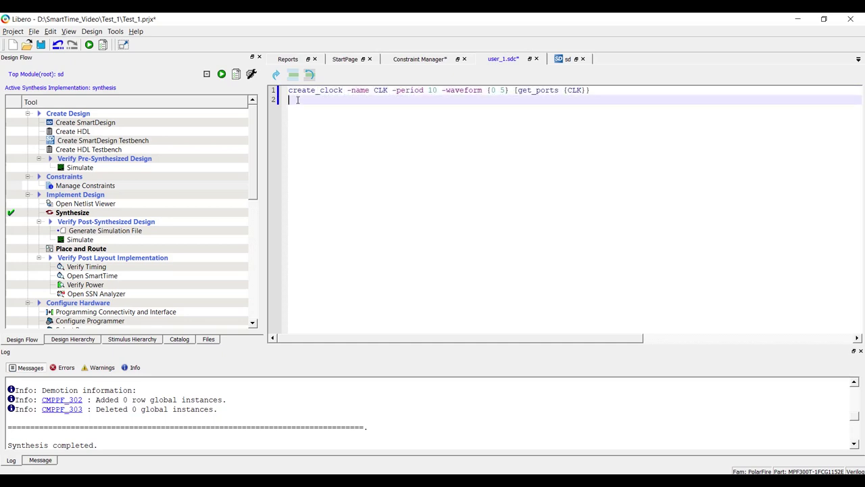
type("set ")
type("input_delay 1 -clock CLK [get")
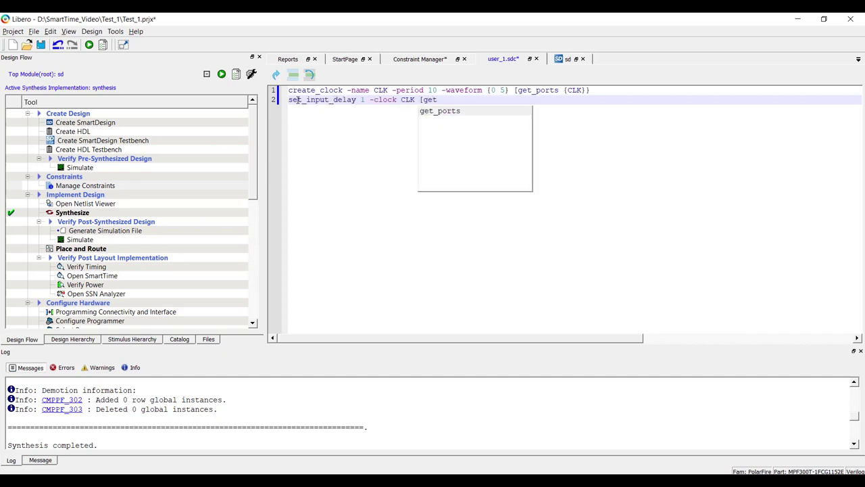
type("_ports {D}]")
key("Return")
type("set_o")
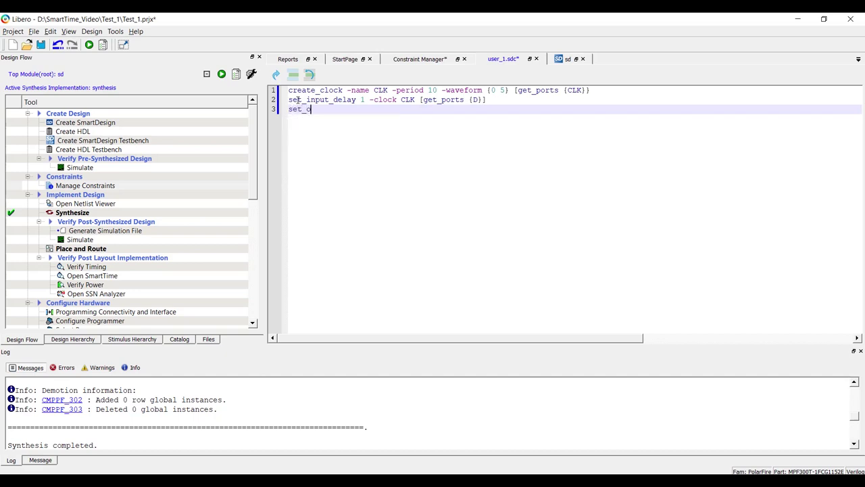
type("utput_delay 0.2 -clock CLK [get")
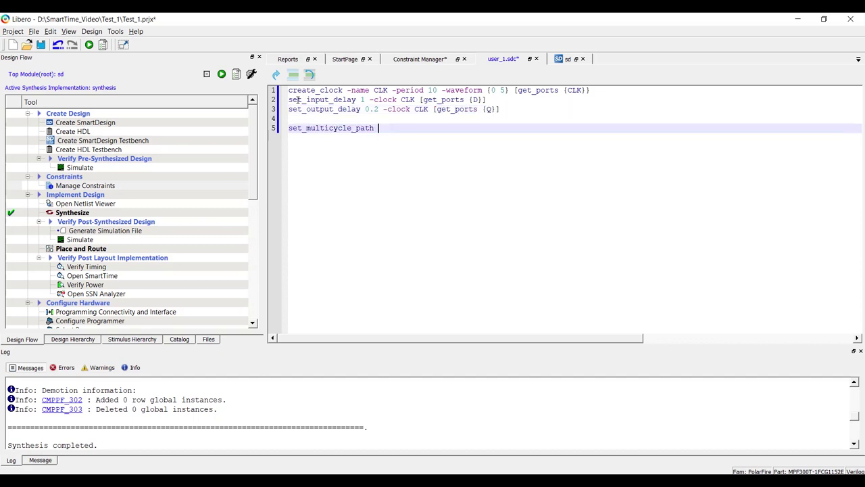
type("-setup_only 2")
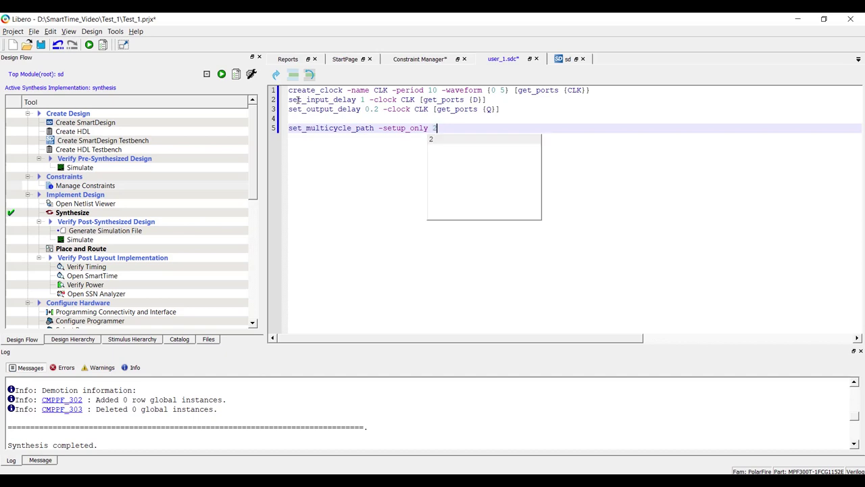
type(" -from [get")
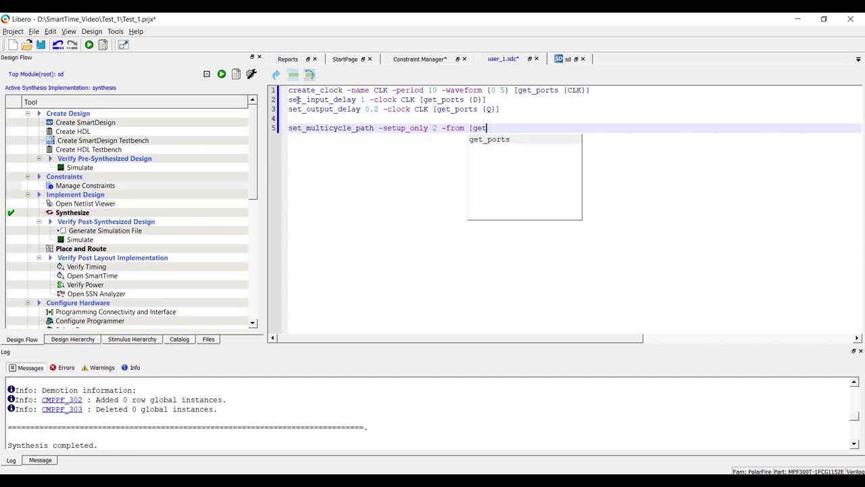
type("_clocks {CLK}] -")
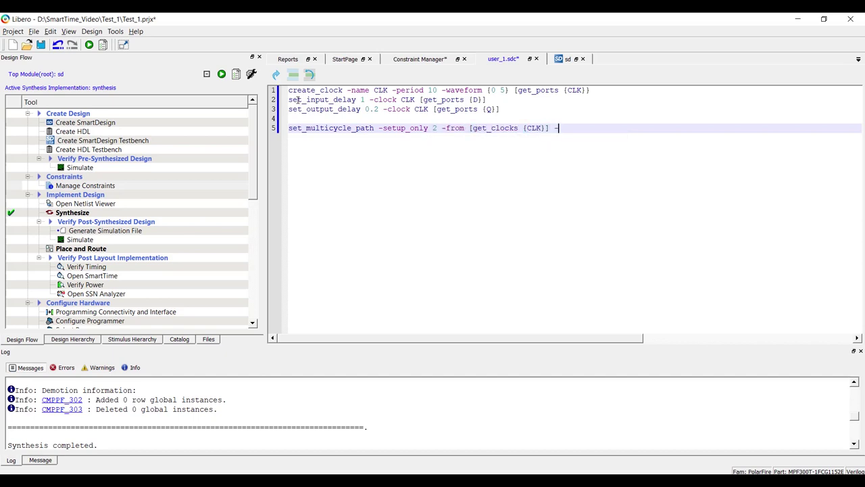
type("through [ get_pins {DFN1_0/Q}] -to {get_pins {DFN1_1/D}]")
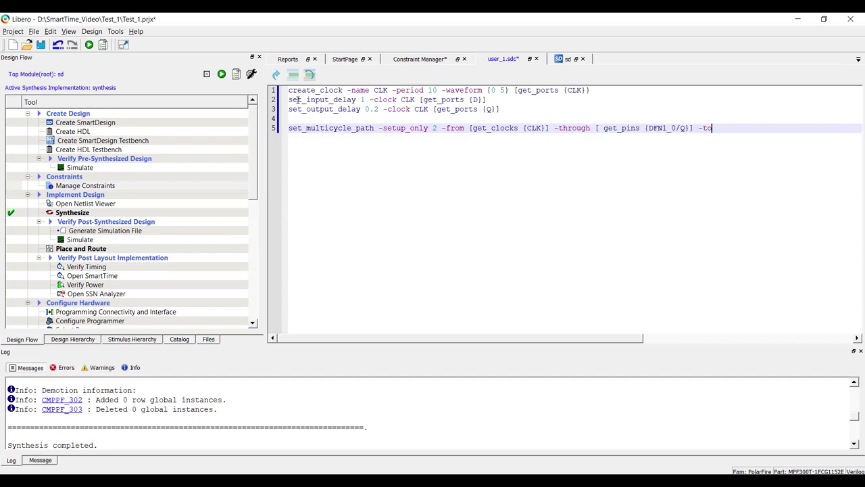
Use user_1.sdc for Timing Verification and save the project.
left_click(275, 75)
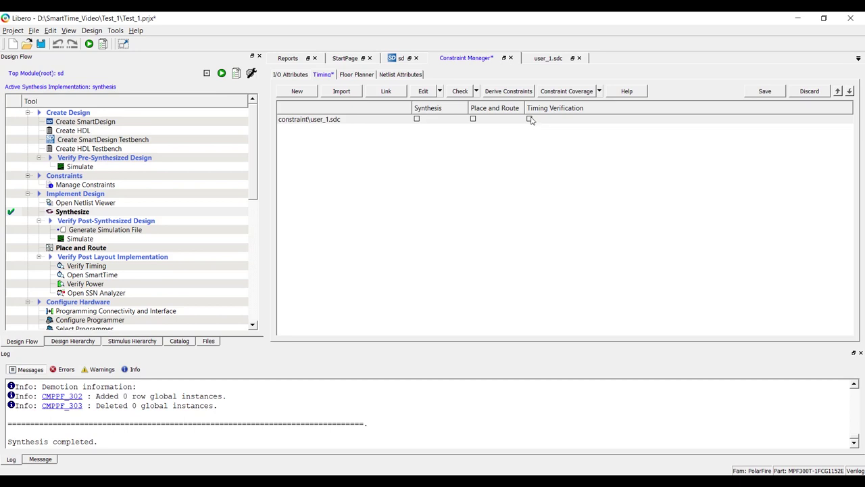
left_click(529, 119)
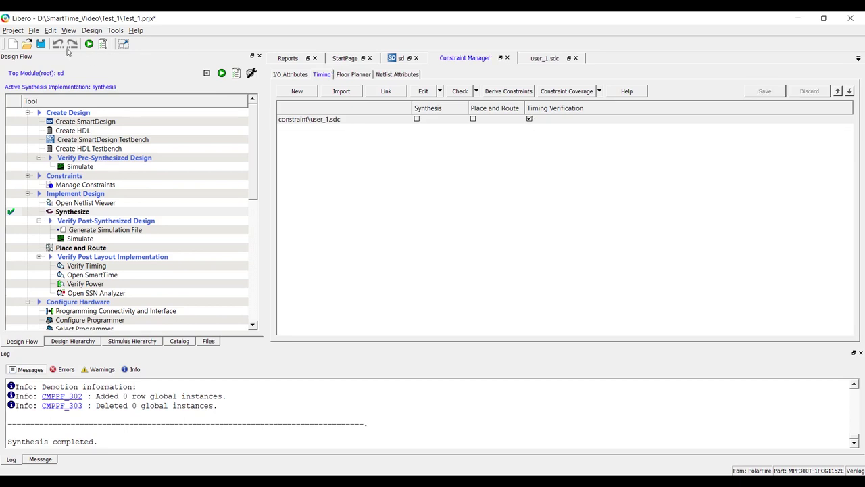
left_click(40, 45)
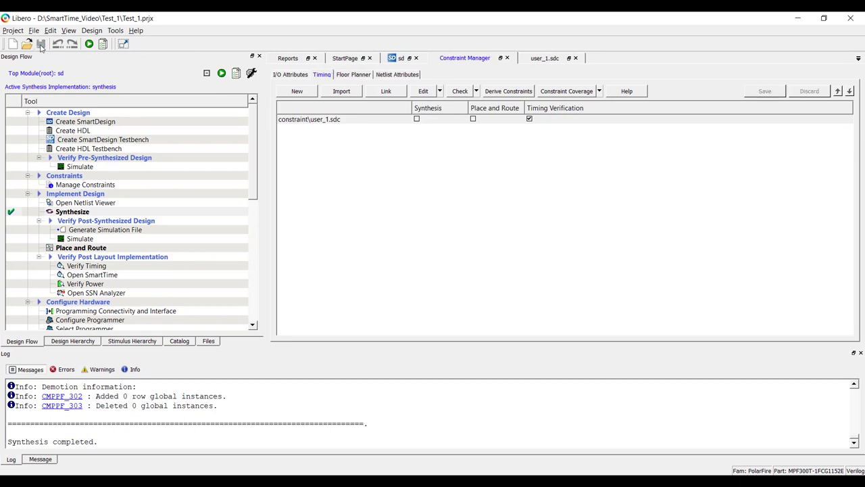
Check the timing verification constraints and acknowledge the success message.
left_click(476, 95)
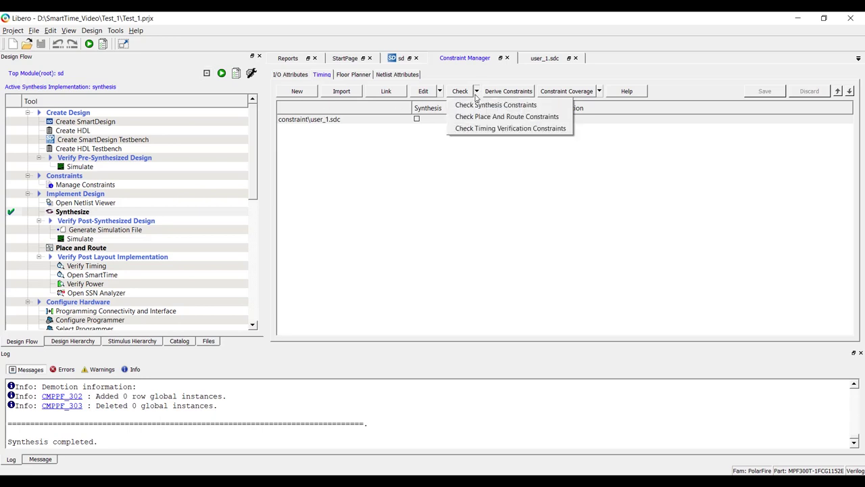
left_click(497, 128)
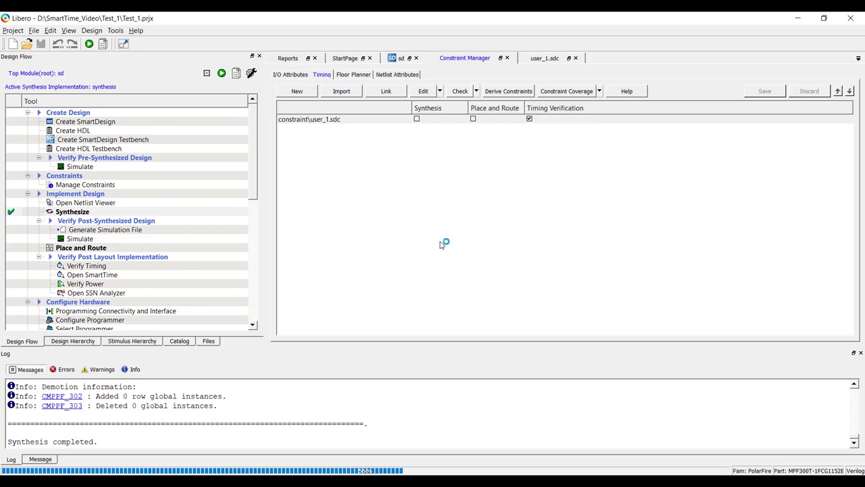
left_click(433, 261)
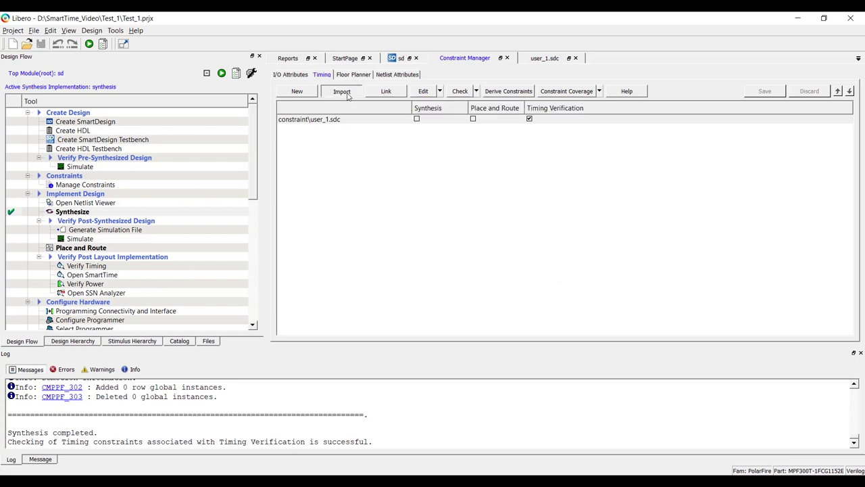
Import user_2.sdc into the timing constraints and view it in the project's constraint folder.
left_click(341, 90)
left_click(186, 105)
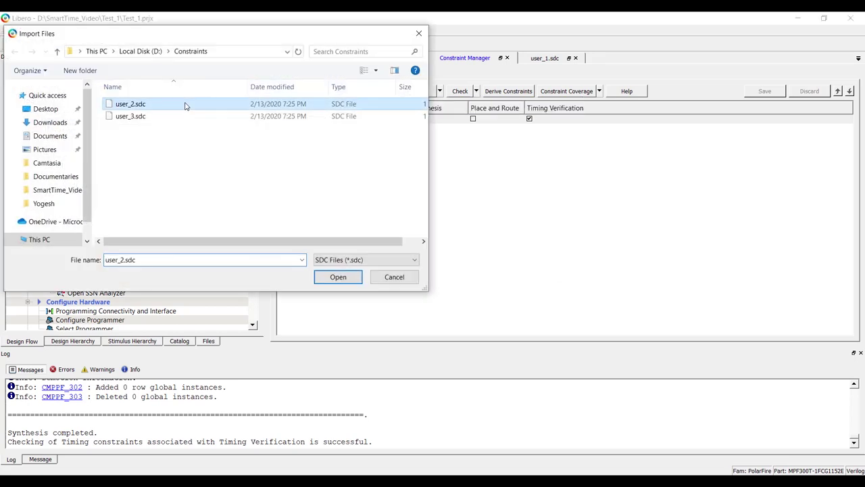
left_click(337, 277)
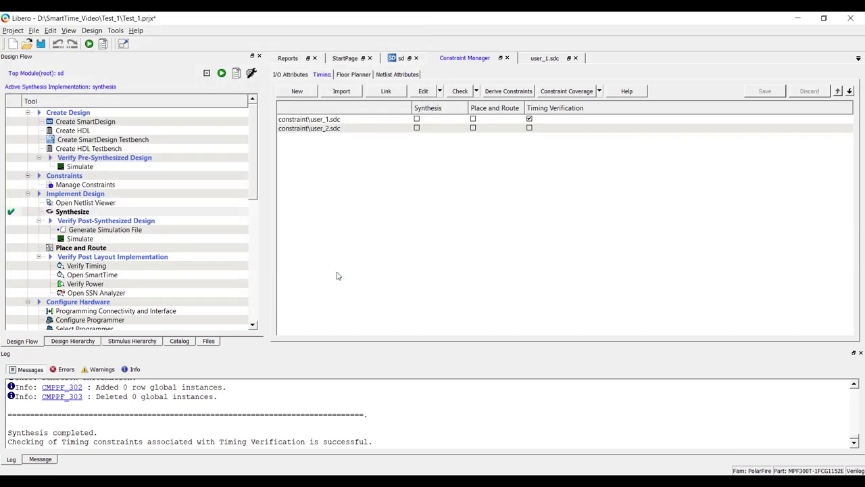
left_click(336, 128)
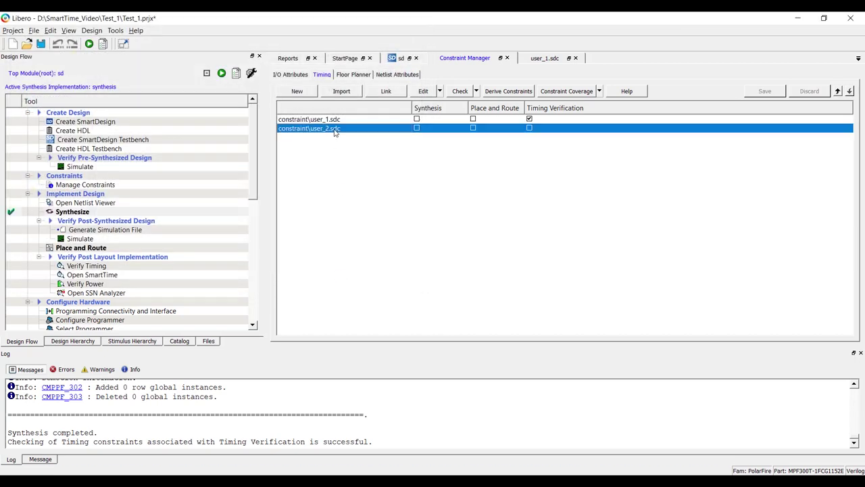
left_click(206, 340)
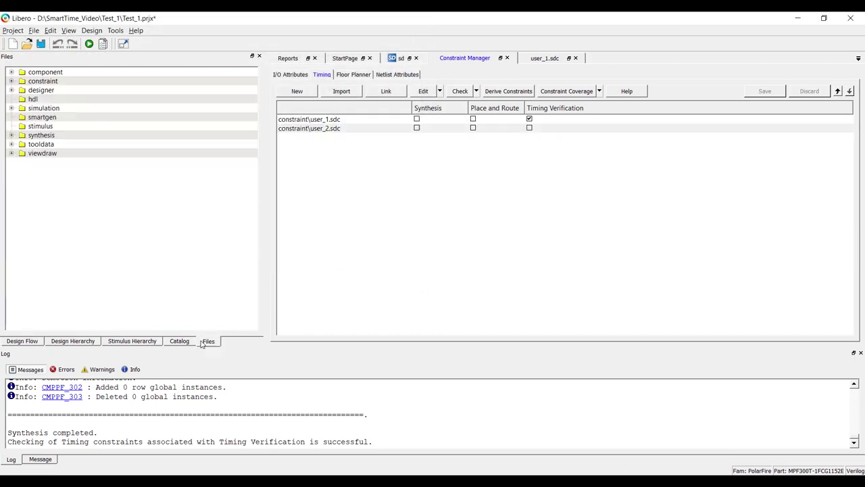
left_click(11, 81)
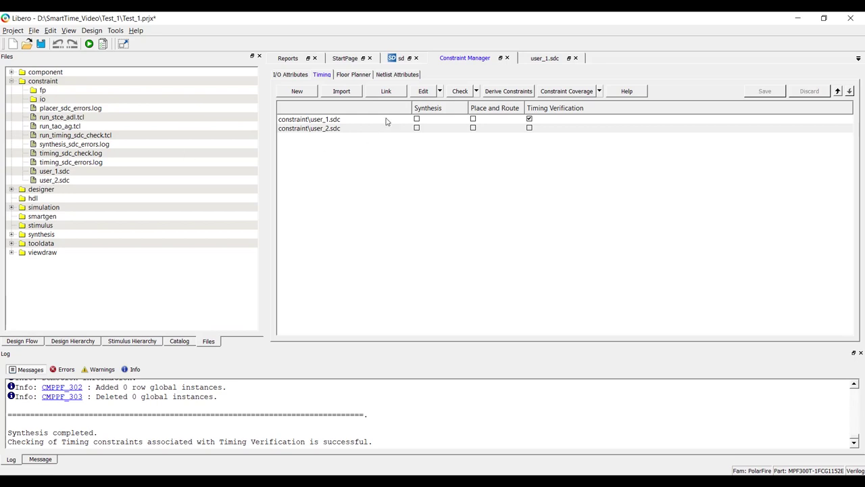
Link D:\Constraints\user_3.sdc to the project as an external timing constraint file.
left_click(389, 92)
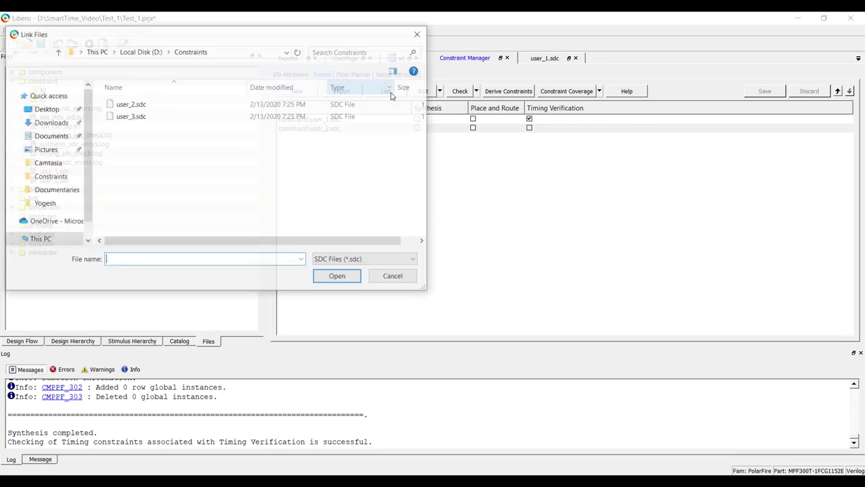
left_click(186, 117)
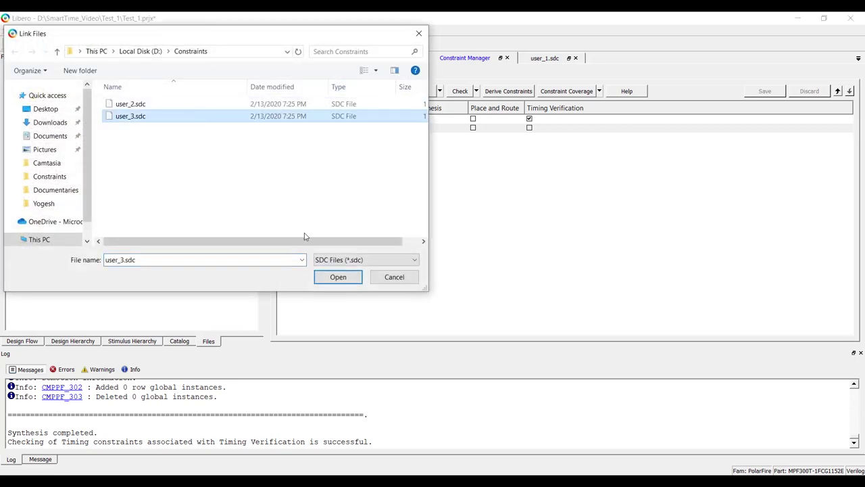
left_click(338, 276)
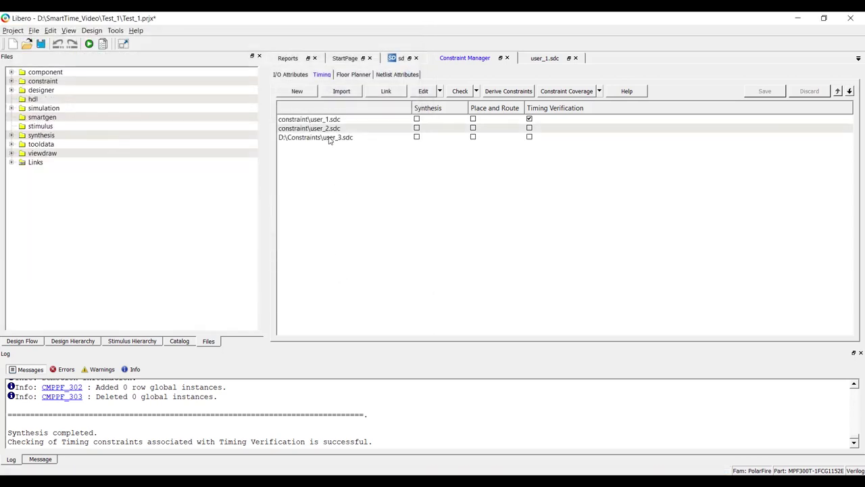
Create a new timing constraint file named user_4.sdc.
double_click(20, 163)
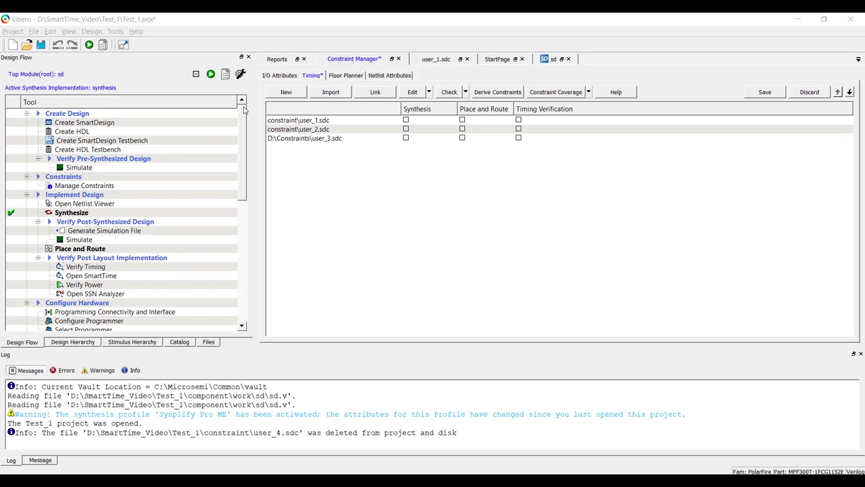
left_click(287, 93)
type("user_4")
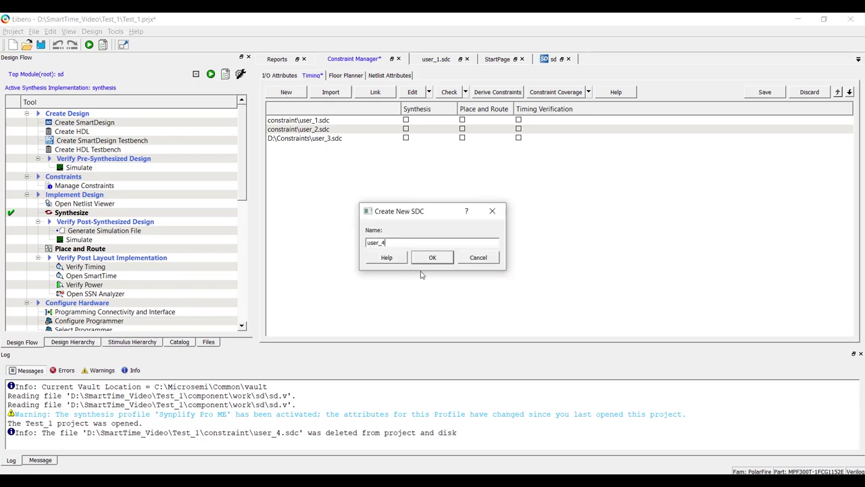
left_click(422, 261)
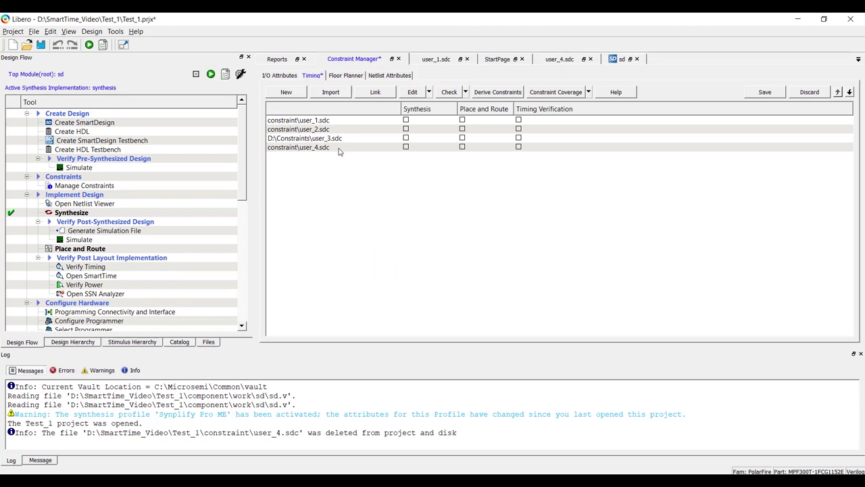
Set user_4.sdc as the target constraint file.
left_click(340, 150)
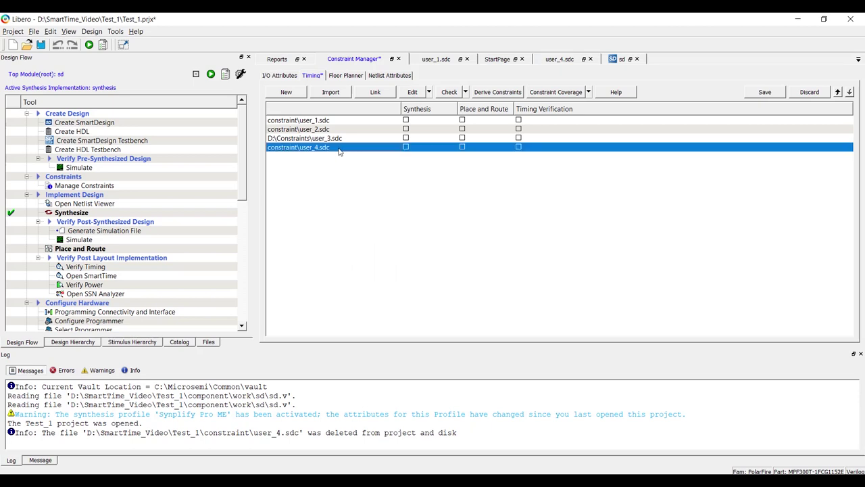
right_click(339, 150)
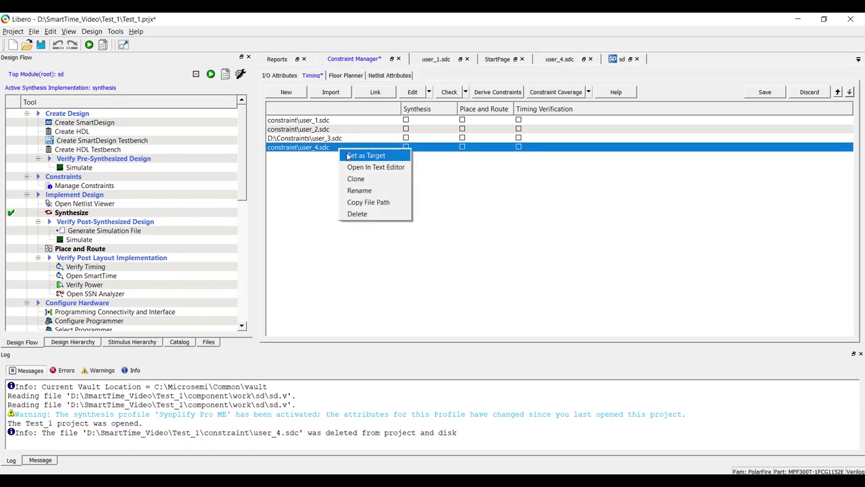
left_click(365, 156)
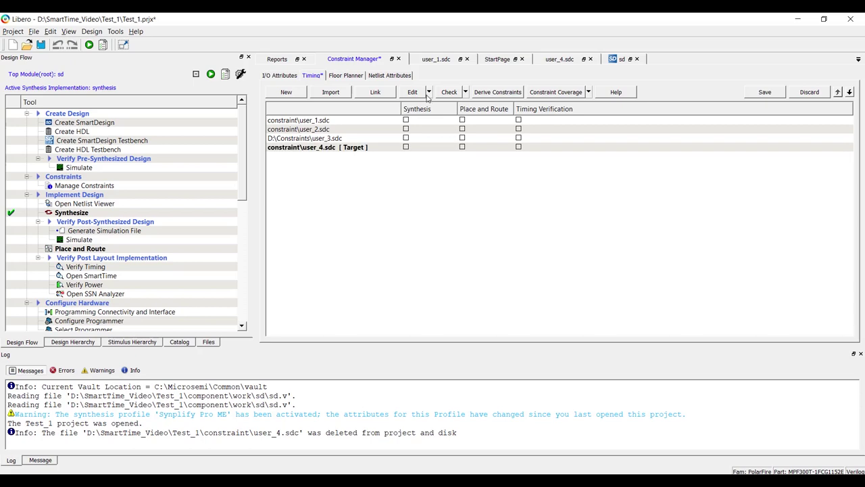
left_click(428, 93)
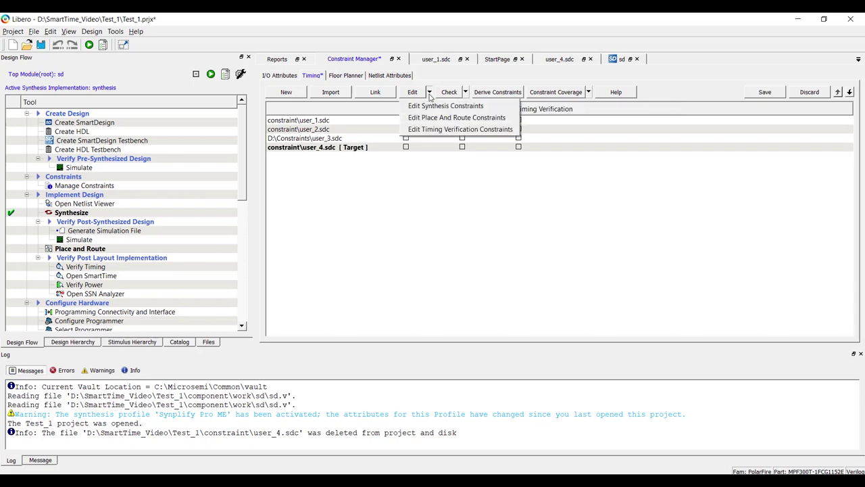
Choose Edit Timing Verification Constraints to launch the Constraints Editor with its path-delay table.
left_click(431, 130)
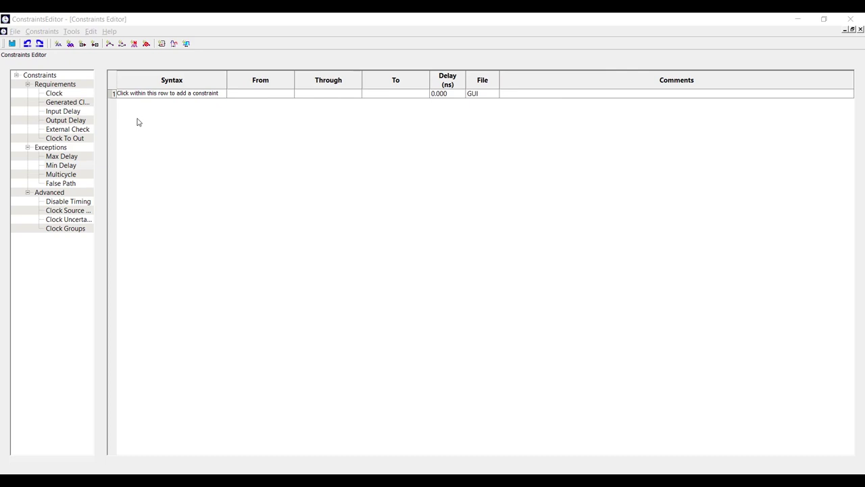
Create clock CLK sourced from the CLK input port with a 10 ns period.
right_click(62, 96)
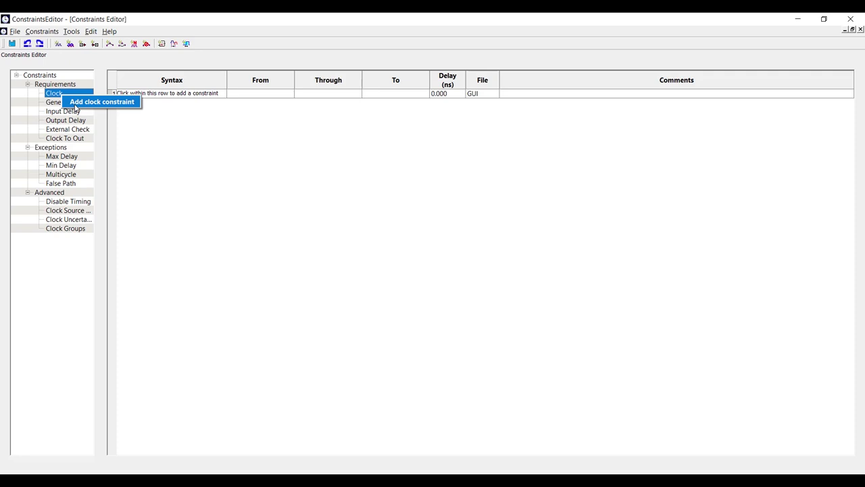
left_click(76, 105)
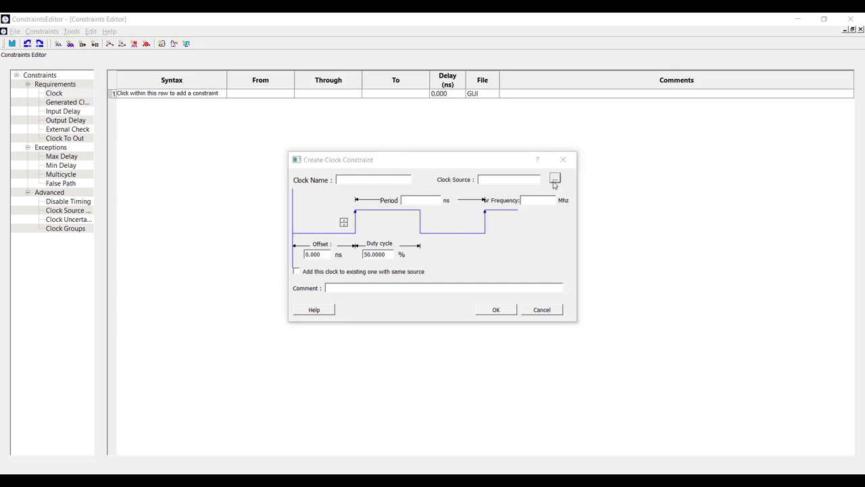
left_click(554, 180)
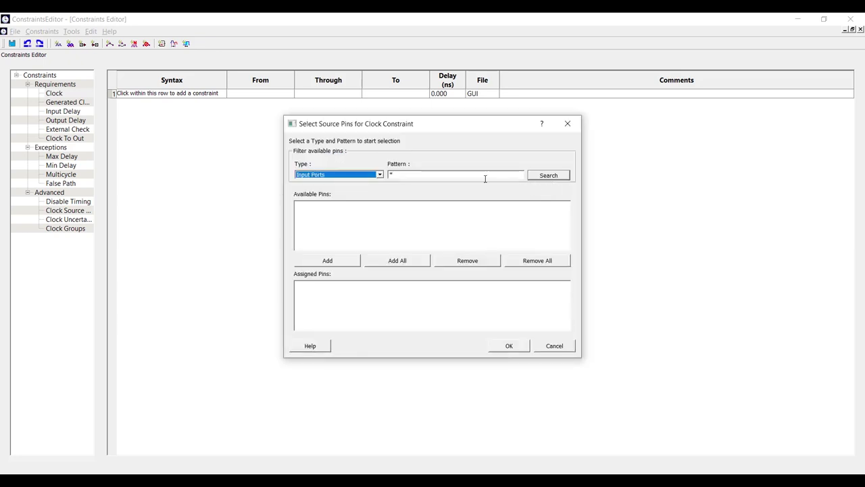
left_click(542, 176)
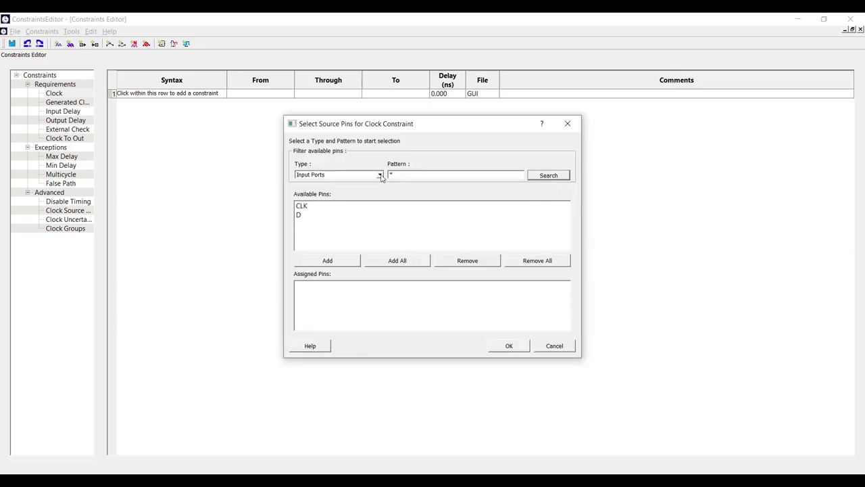
left_click(314, 206)
left_click(338, 261)
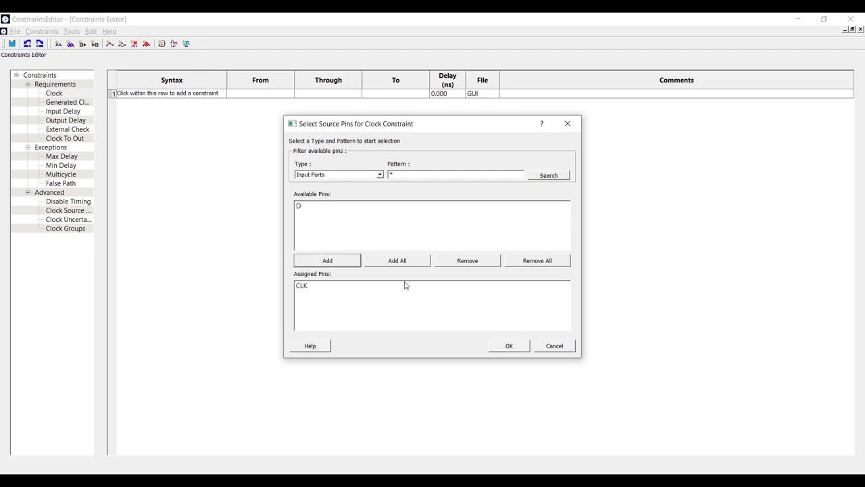
left_click(508, 346)
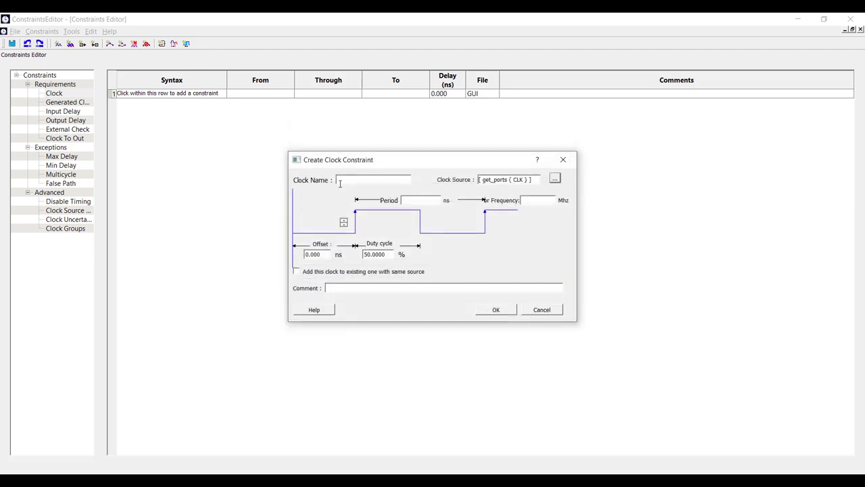
type("CLK")
left_click(409, 201)
type("10")
left_click(489, 313)
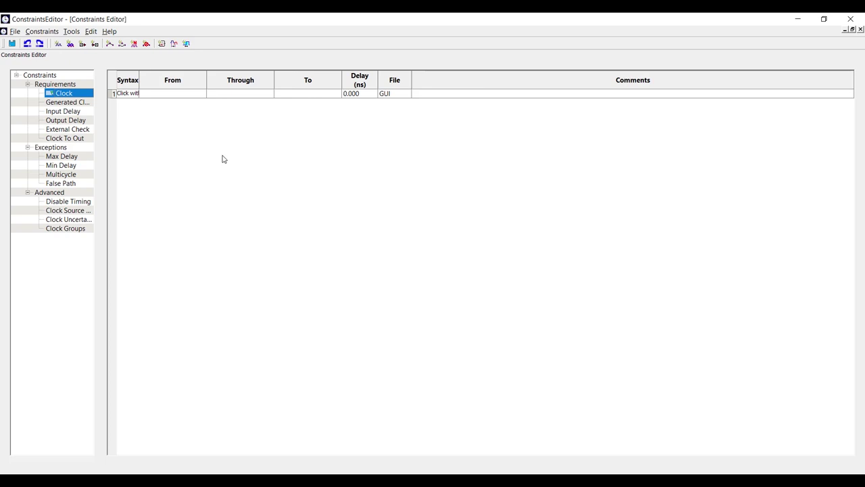
Start a new input delay constraint on input port D.
left_click(74, 112)
right_click(76, 112)
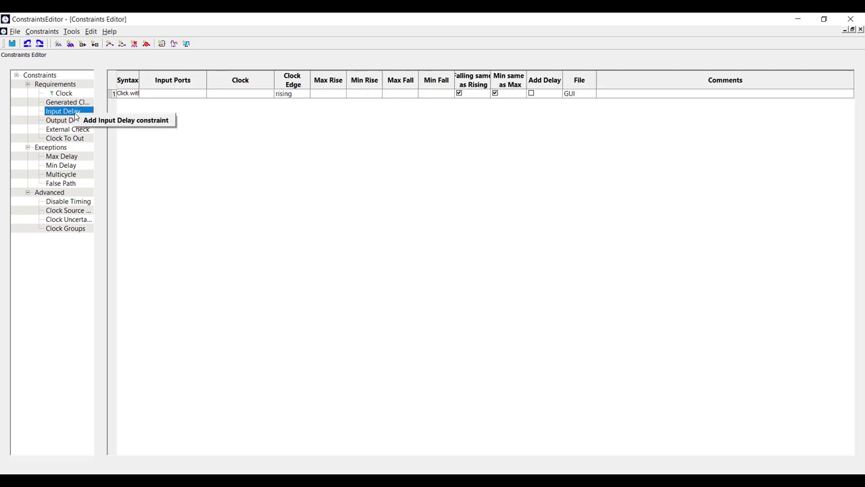
left_click(87, 121)
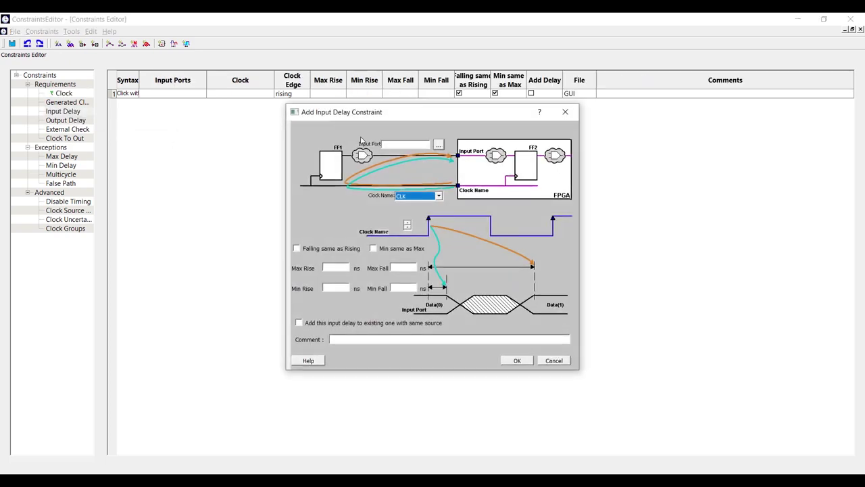
left_click(436, 146)
left_click(533, 175)
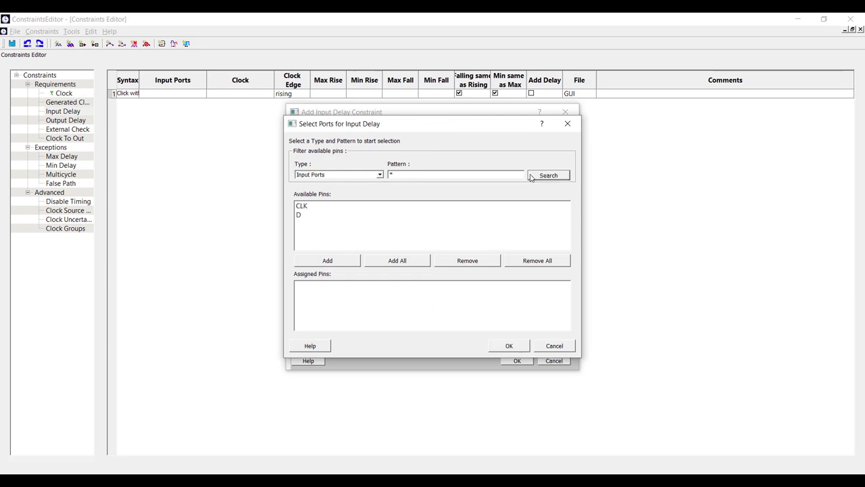
left_click(310, 214)
left_click(328, 260)
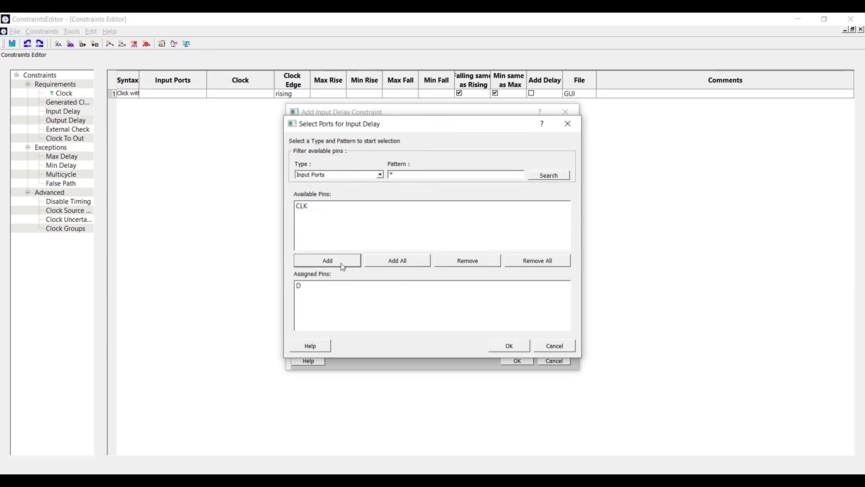
left_click(505, 347)
Reference clock CLK with a 1 ns max rise delay and matching minimum and falling values.
left_click(427, 196)
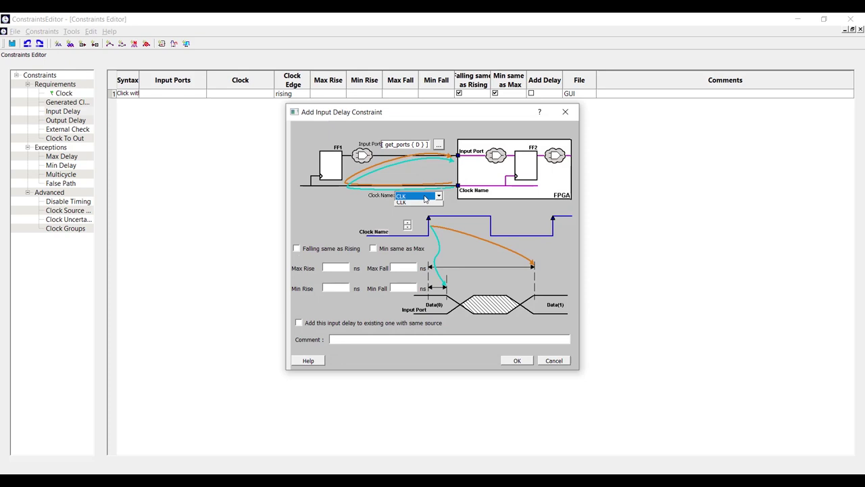
left_click(415, 207)
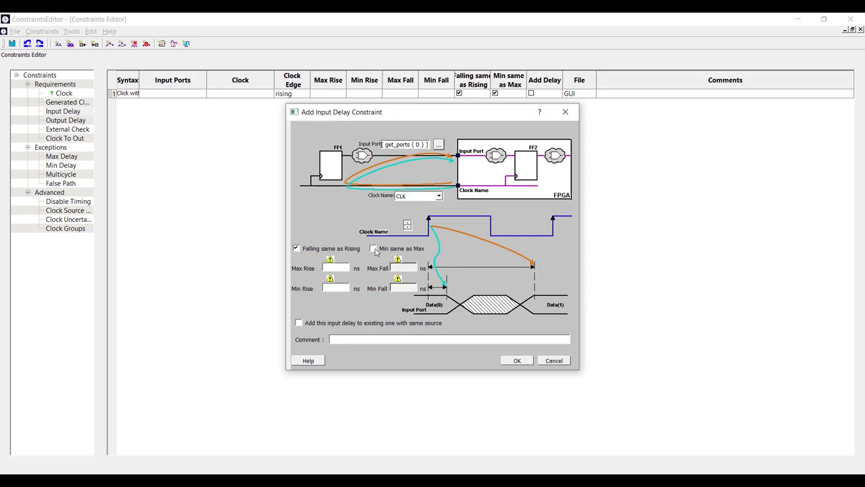
left_click(345, 268)
type("1")
left_click(515, 360)
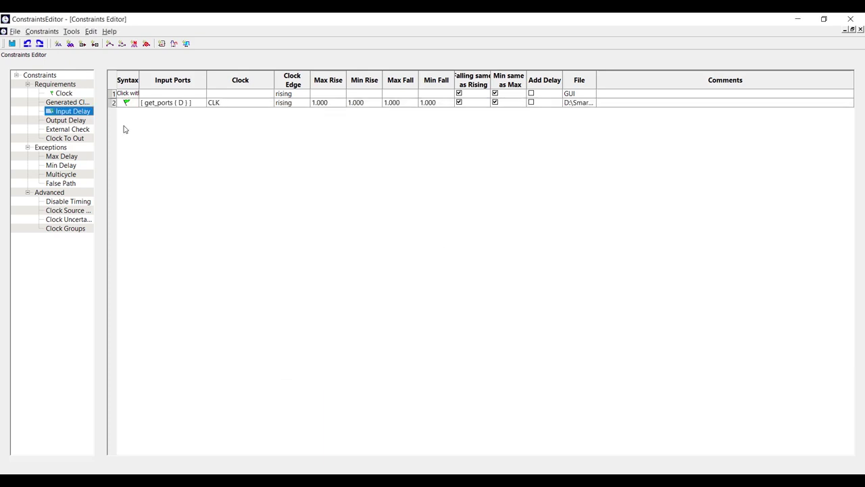
left_click(51, 122)
Start a new output delay constraint on output port Q.
right_click(51, 122)
left_click(77, 127)
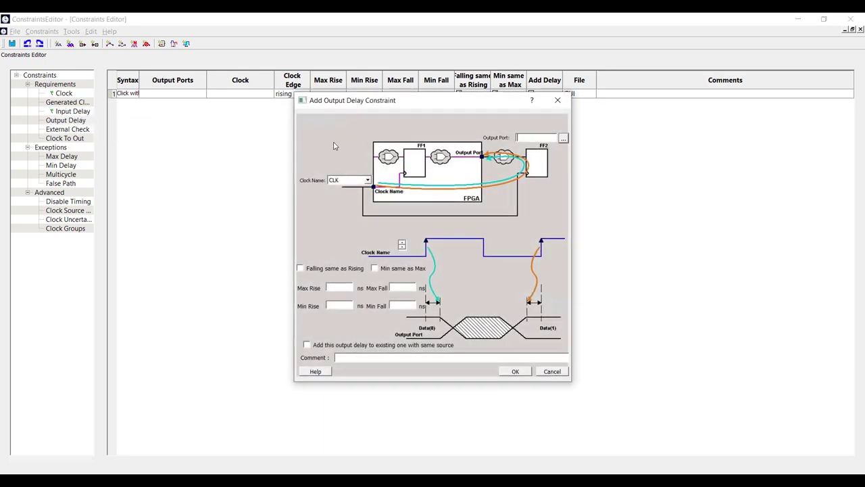
left_click(563, 137)
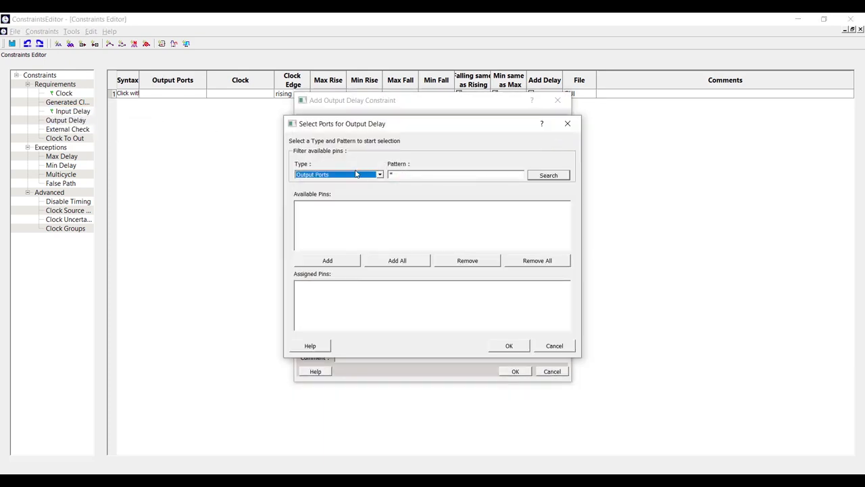
left_click(545, 176)
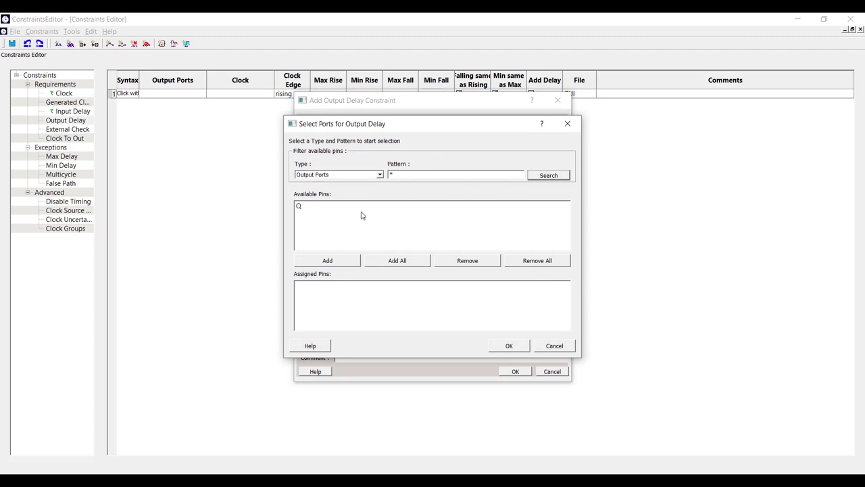
left_click(308, 207)
left_click(345, 263)
left_click(509, 345)
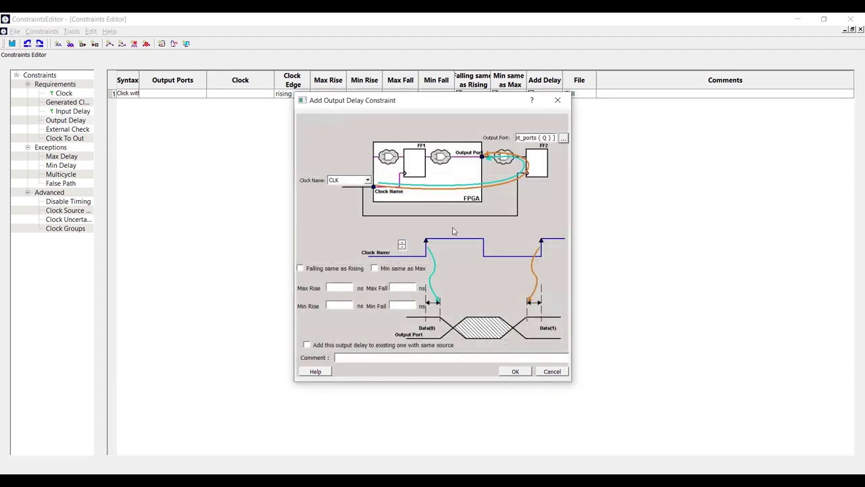
Reference clock CLK with a 0.2 ns max rise delay and matching fall and minimum values.
left_click(367, 180)
left_click(348, 193)
left_click(334, 269)
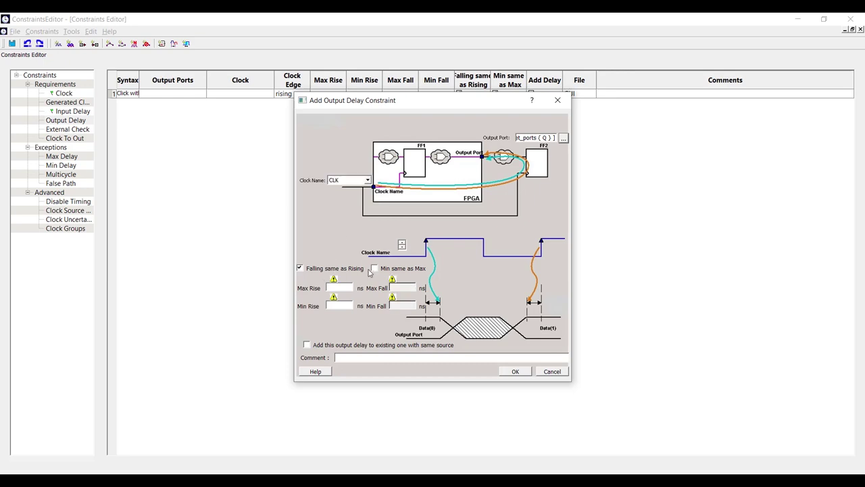
left_click(375, 268)
left_click(340, 287)
type("0.2")
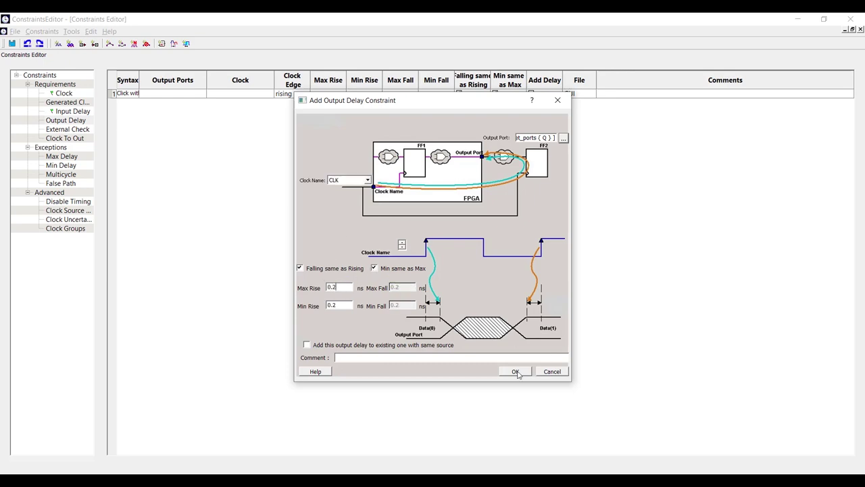
left_click(517, 373)
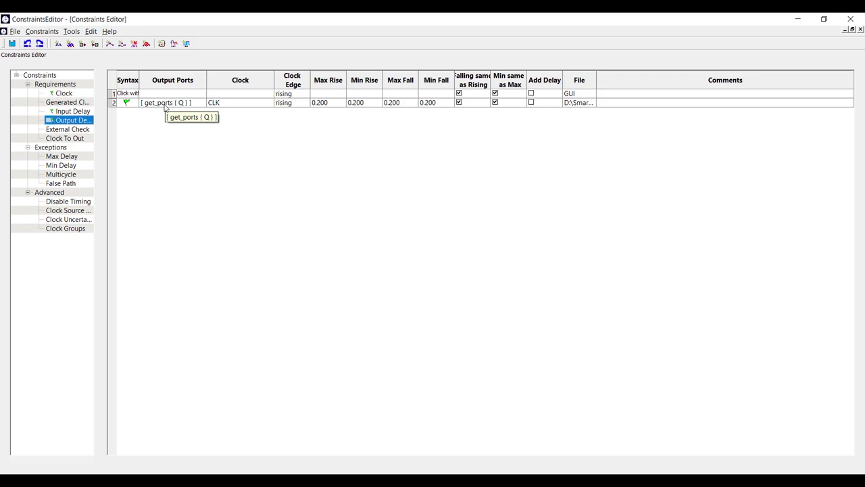
Start a multicycle path constraint with setup multiplier 2 and From clock CLK.
left_click(68, 175)
right_click(74, 177)
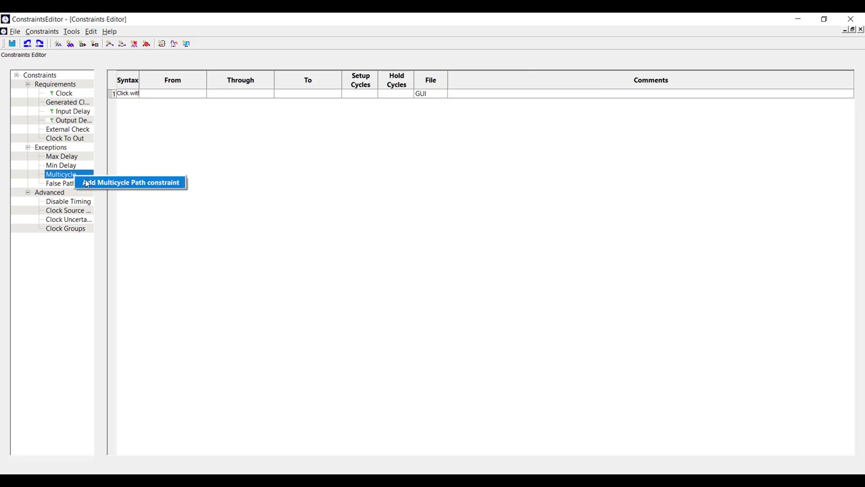
left_click(101, 183)
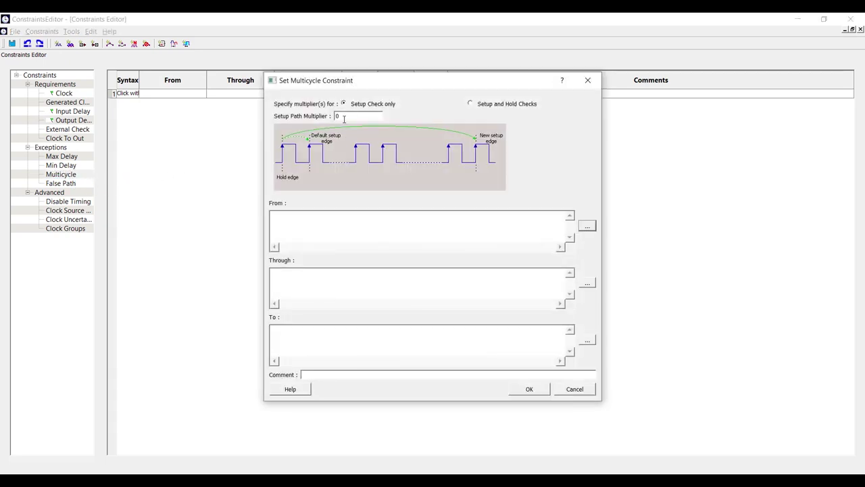
left_click_drag(344, 118, 335, 120)
type("2")
left_click(587, 225)
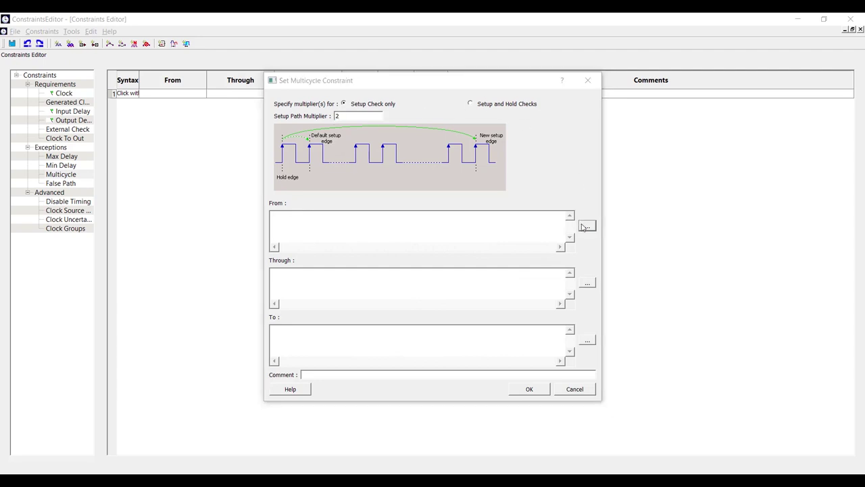
left_click(538, 175)
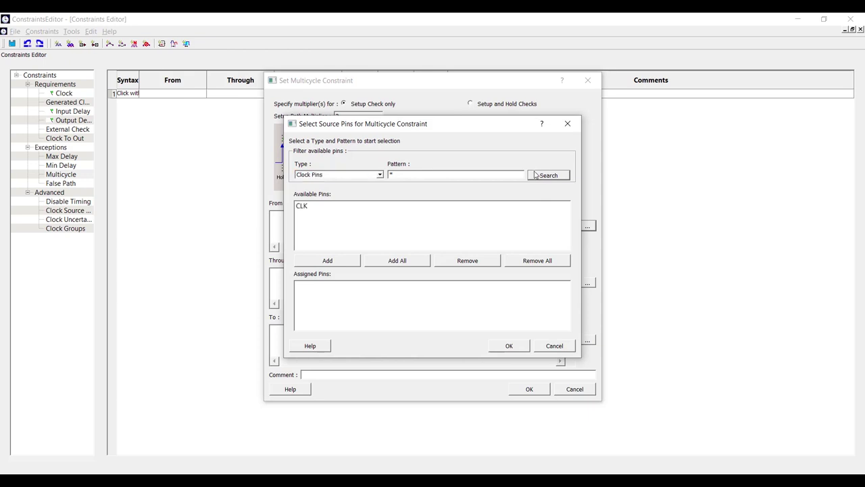
left_click(319, 205)
left_click(337, 261)
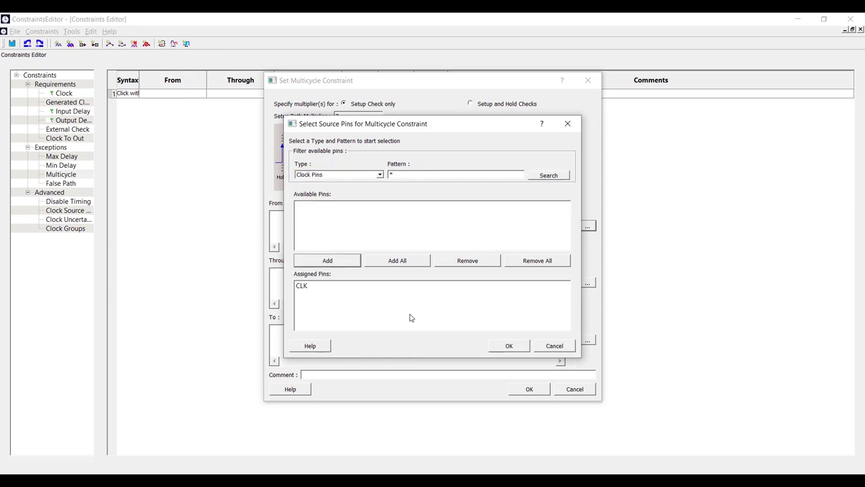
left_click(509, 346)
Set the constraint's Through pin to DFN1_0/Q.
left_click(586, 282)
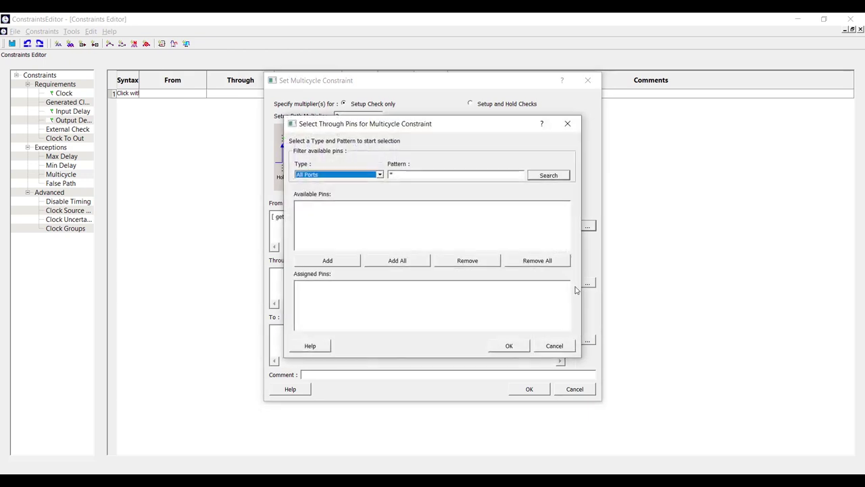
left_click(379, 174)
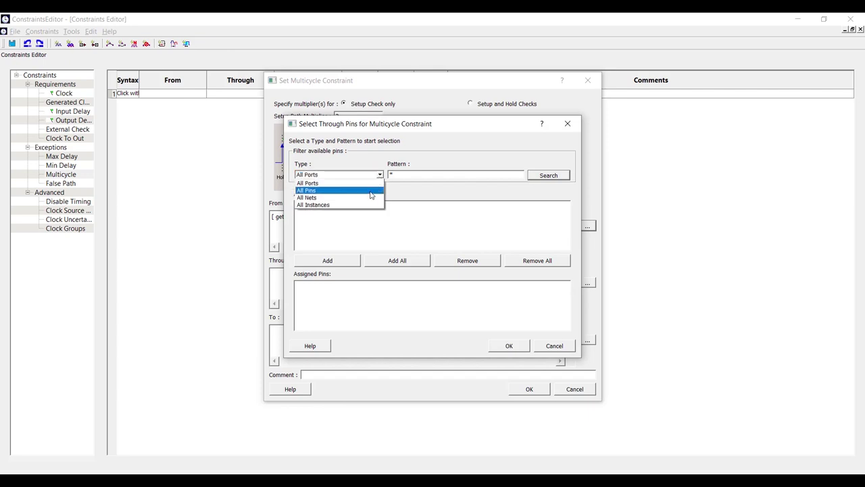
left_click(368, 188)
left_click(534, 180)
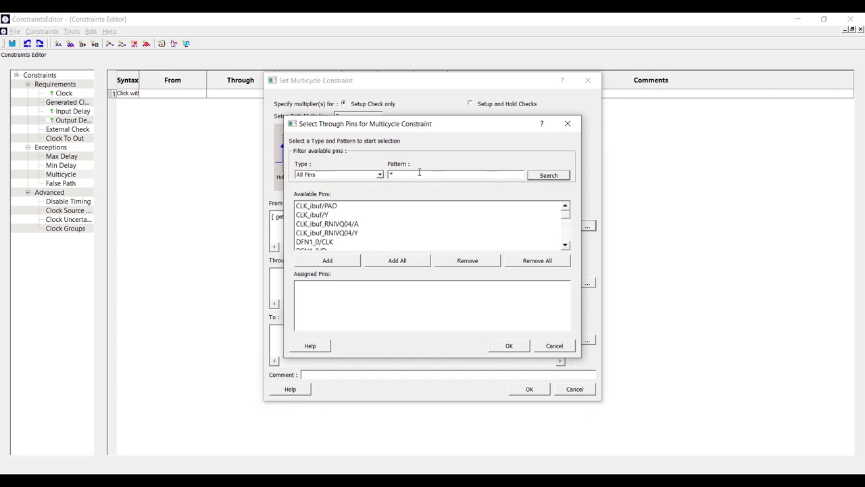
scroll(346, 239, "down", 1)
left_click(332, 234)
left_click(340, 262)
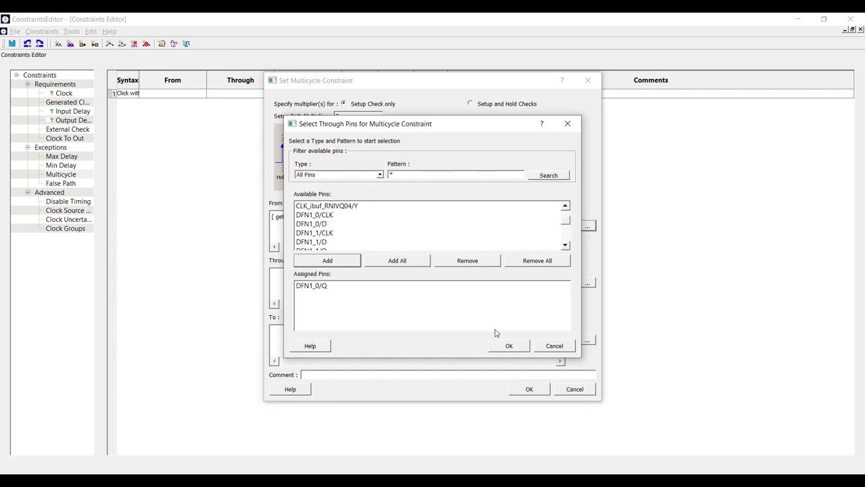
left_click(510, 345)
Set the To pin to DFN1_1/D and create the multicycle constraint.
left_click(587, 340)
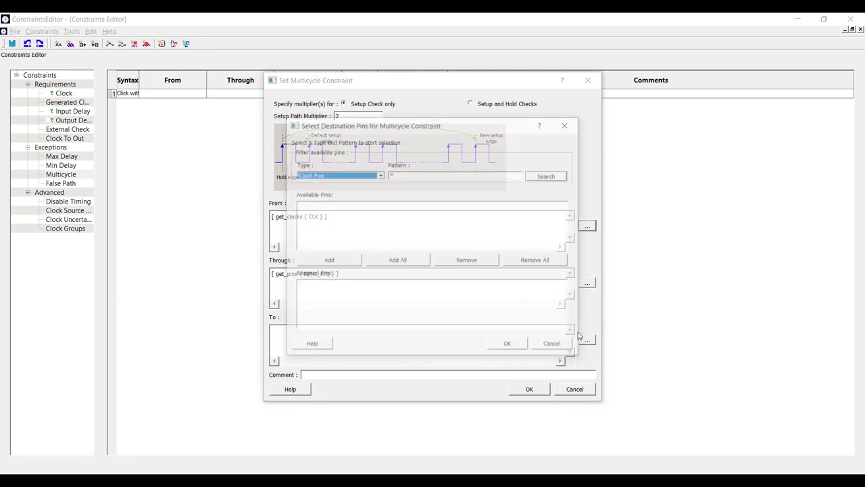
left_click(375, 176)
left_click(335, 196)
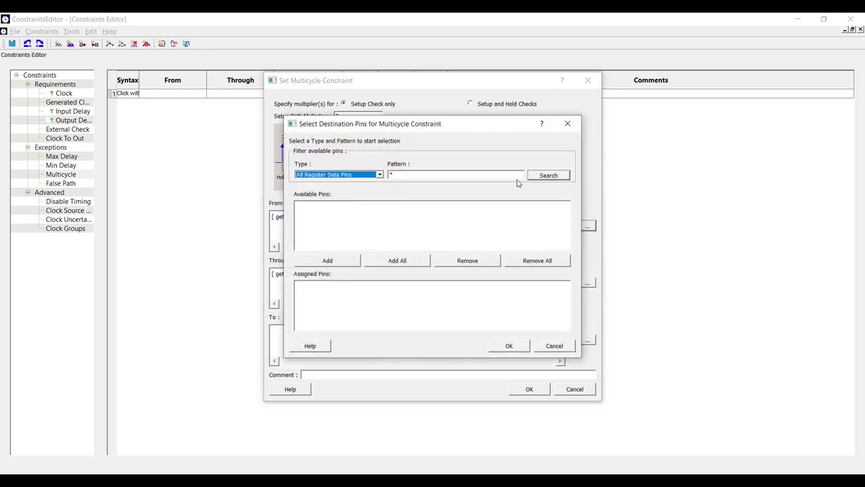
left_click(534, 177)
left_click(333, 215)
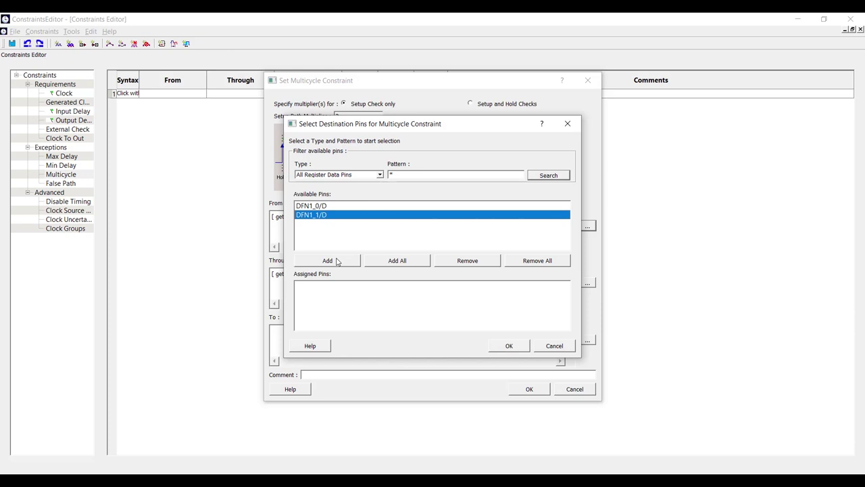
left_click(339, 262)
left_click(508, 346)
left_click(527, 389)
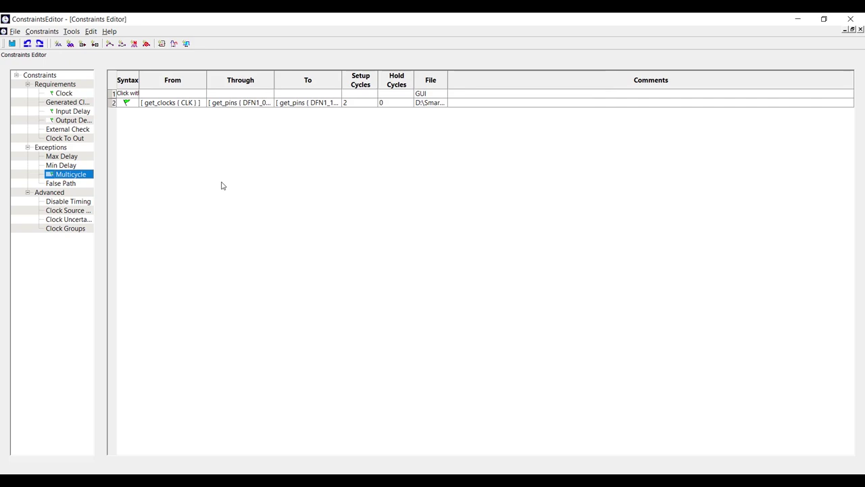
Save the constraints and exit the Constraints Editor.
left_click(12, 43)
left_click(15, 31)
left_click(27, 58)
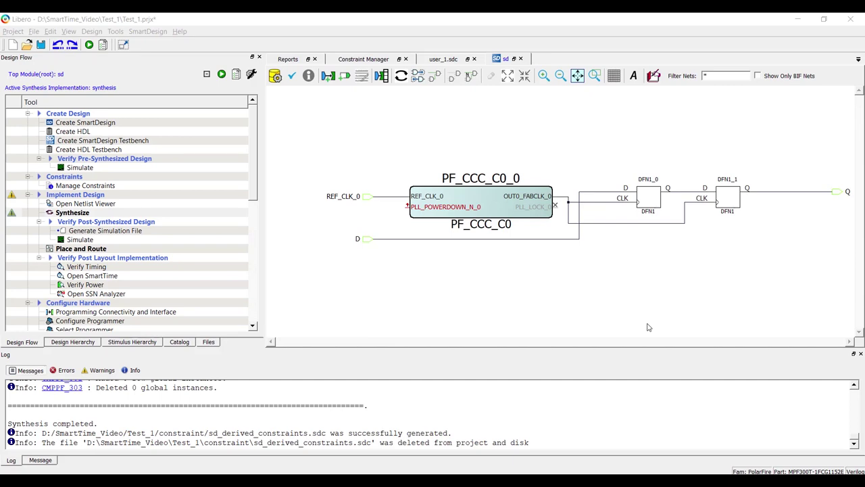
Update and run Synthesize on the PLL design.
left_click(93, 213)
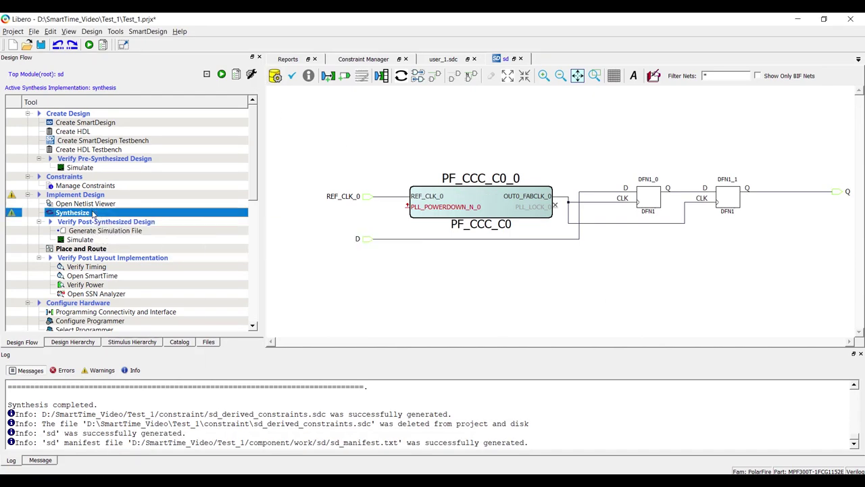
right_click(93, 213)
left_click(125, 217)
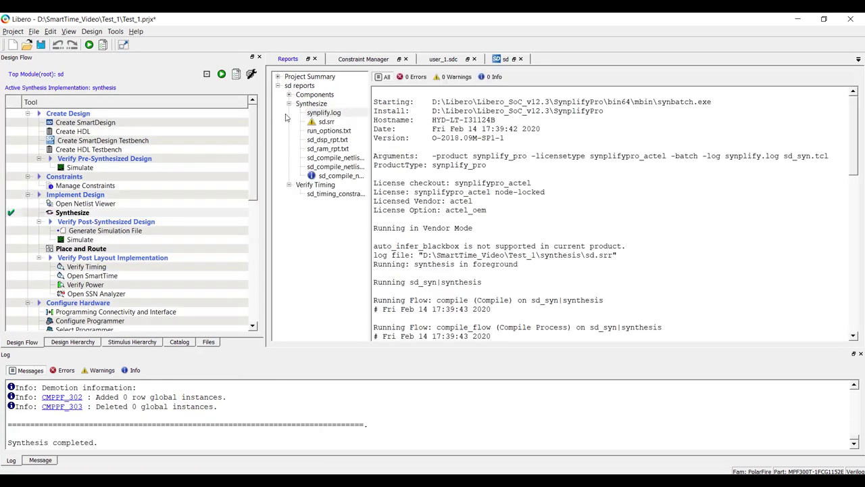
Derive PLL constraints in Constraint Manager, creating REF_CLK_0 at 10 ns, then run constraint coverage.
left_click(350, 61)
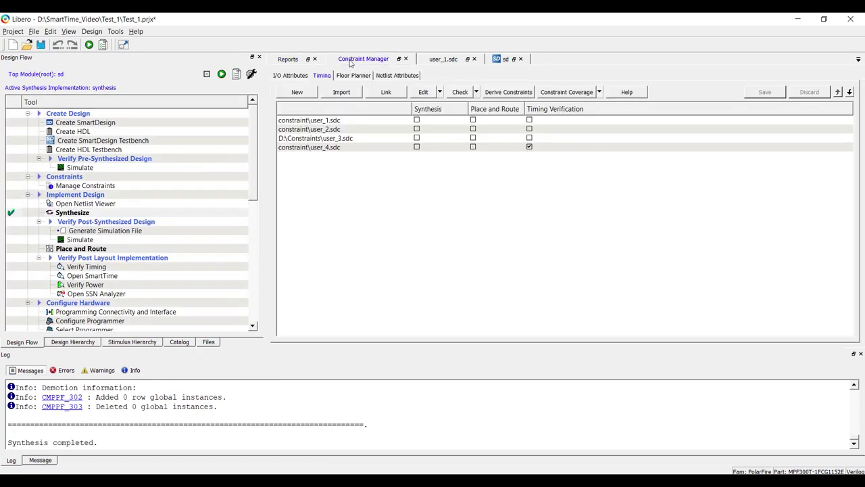
left_click(492, 96)
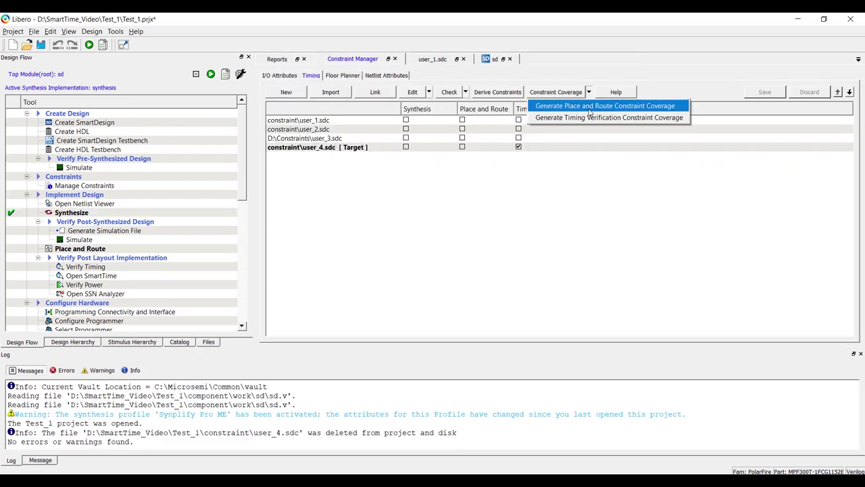
left_click(589, 119)
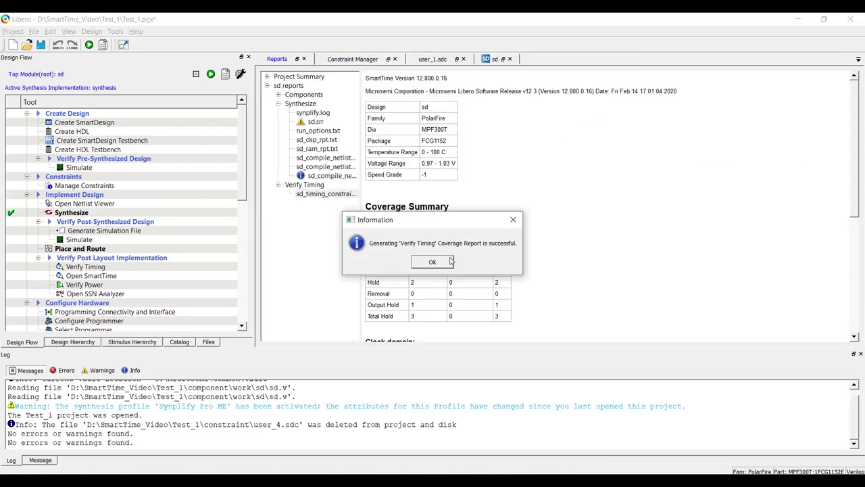
Dismiss the coverage message and scroll the Coverage Summary and clock domain tables.
left_click(449, 261)
scroll(585, 164, "down", 4)
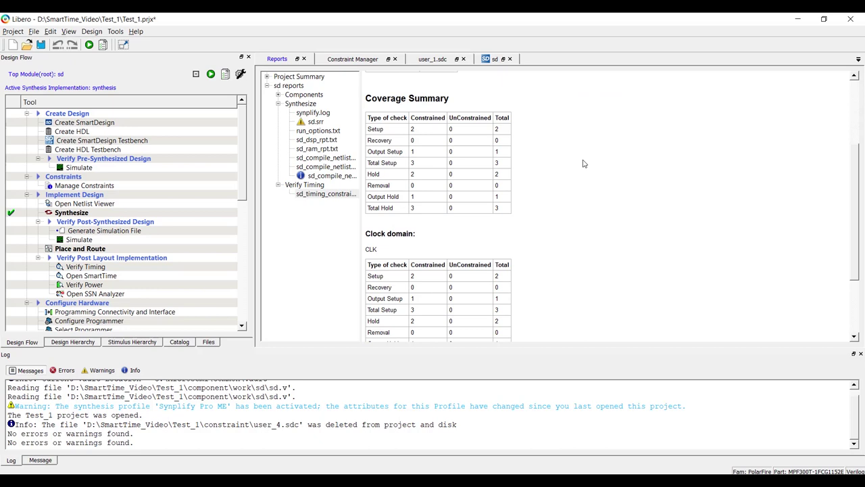
scroll(498, 139, "down", 3)
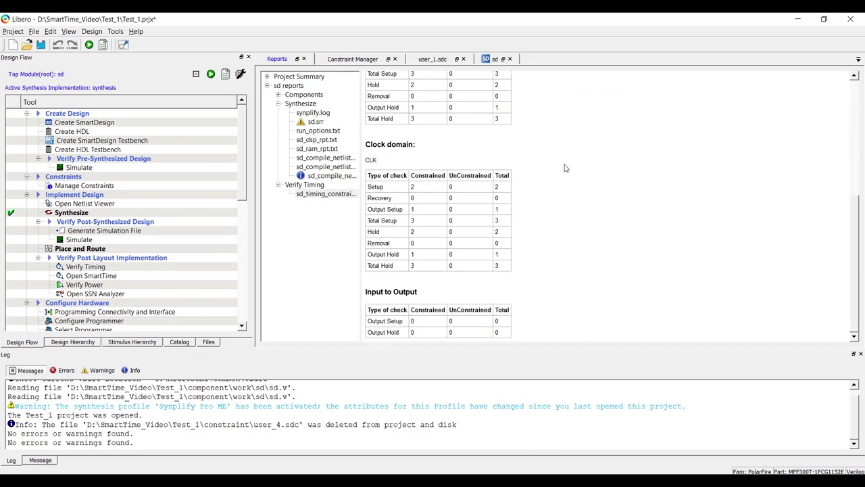
scroll(566, 167, "up", 8)
scroll(581, 152, "down", 4)
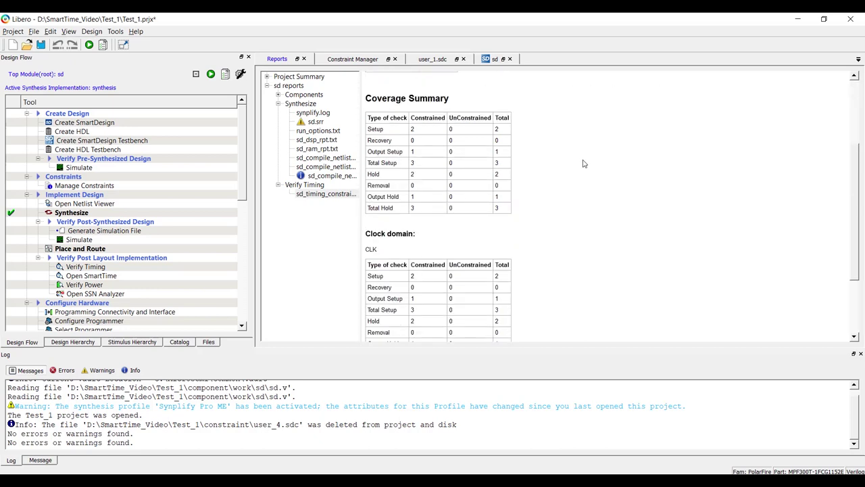
scroll(498, 140, "down", 3)
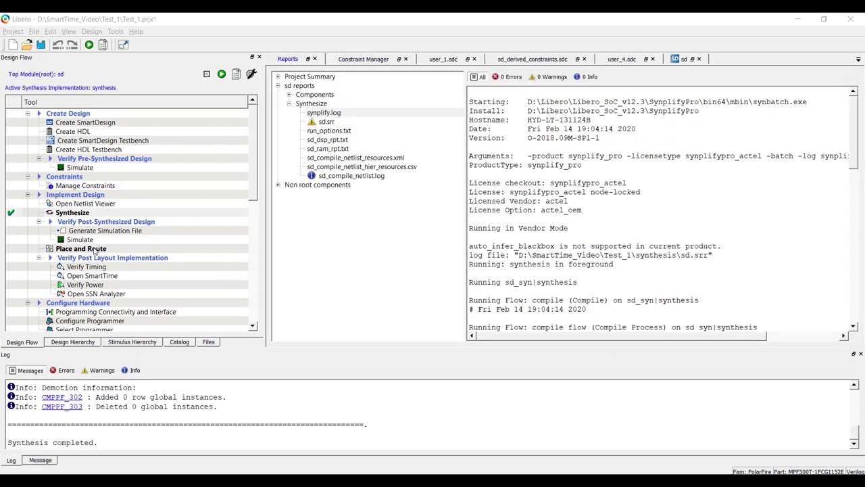
Run Place and Route, then run Verify Timing on the design.
right_click(98, 248)
left_click(109, 255)
left_click(338, 59)
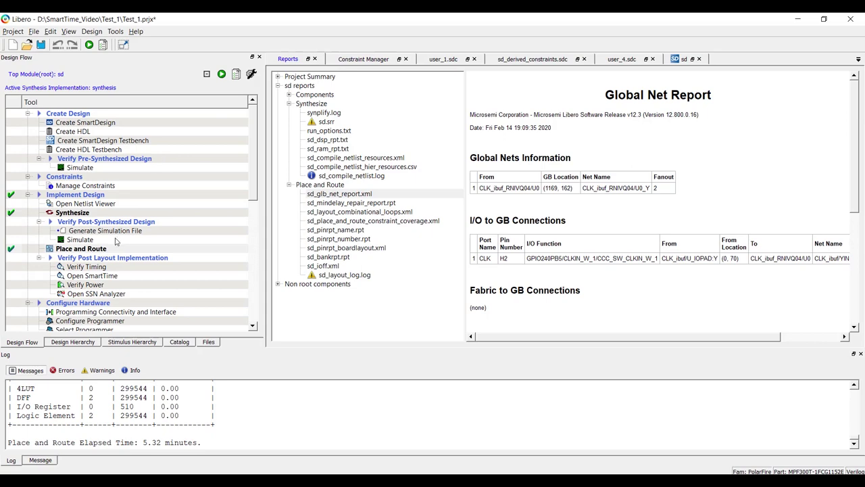
right_click(91, 268)
left_click(100, 275)
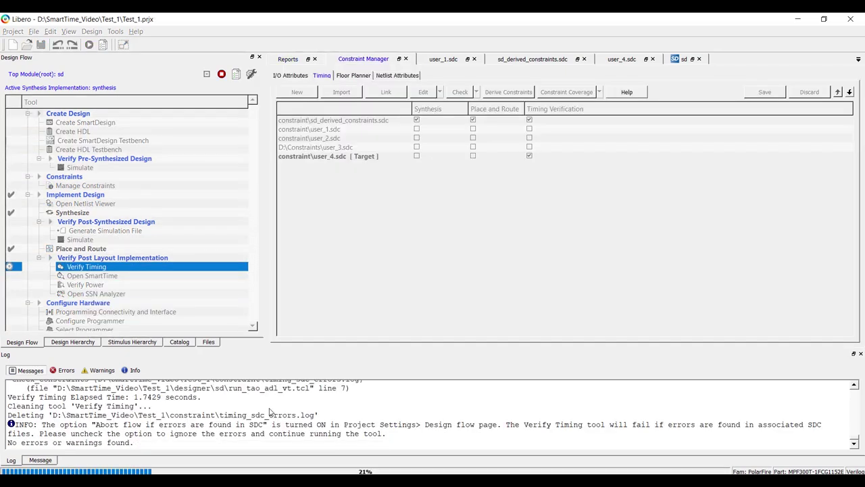